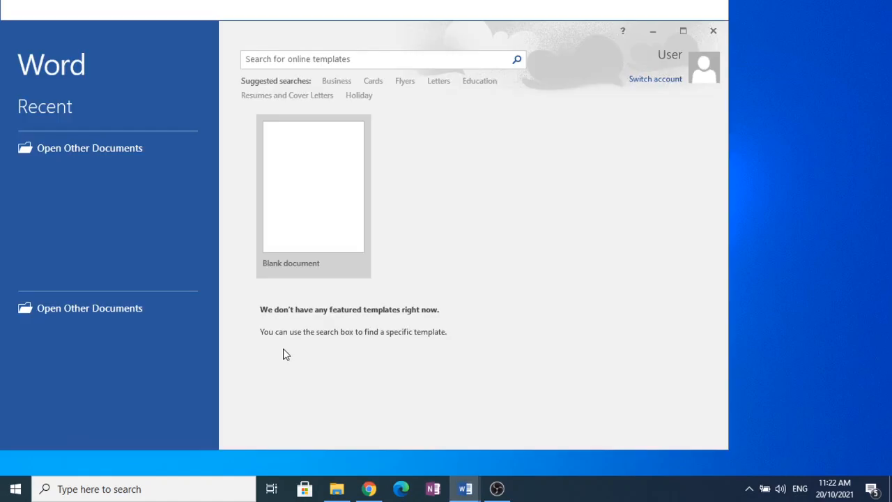
# - Create a blank document and set its paragraph format to single line spacing with 0 pt spacing after
pyautogui.click(332, 179)
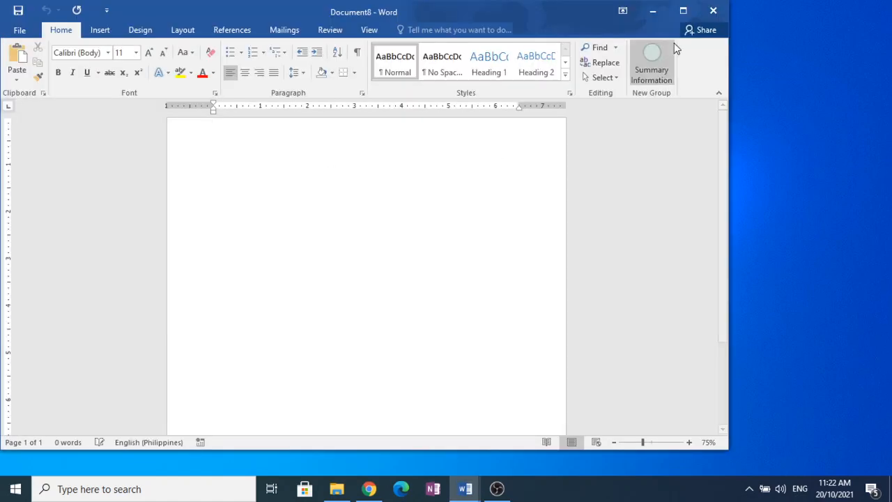
pyautogui.click(688, 14)
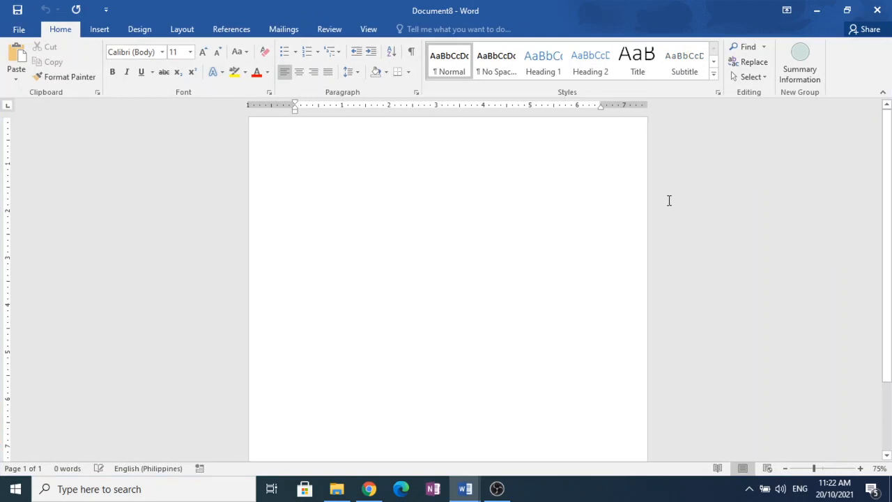
pyautogui.click(416, 94)
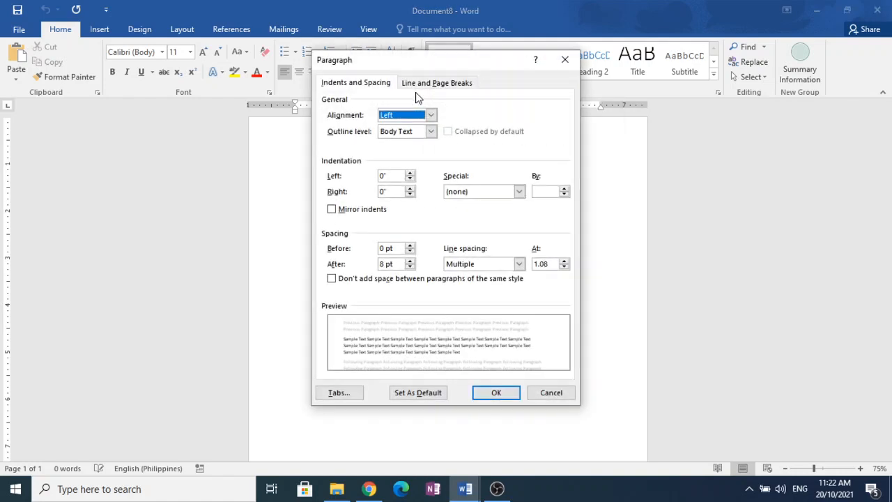
pyautogui.click(493, 263)
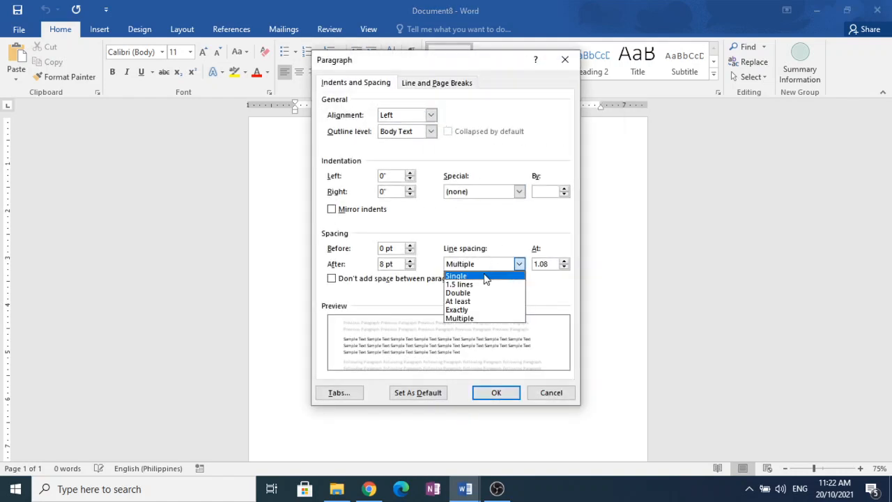
pyautogui.click(486, 277)
pyautogui.click(390, 265)
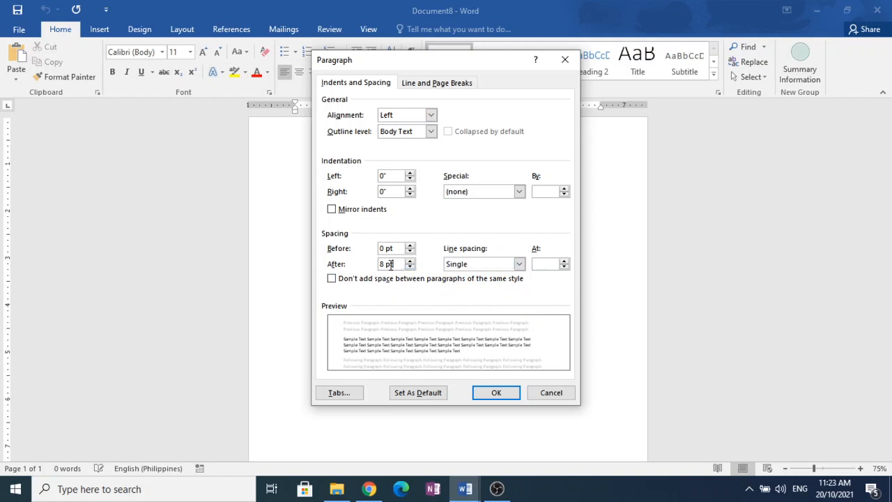
pyautogui.moveTo(390, 265); pyautogui.dragTo(349, 269)
pyautogui.write('0')
pyautogui.click(490, 393)
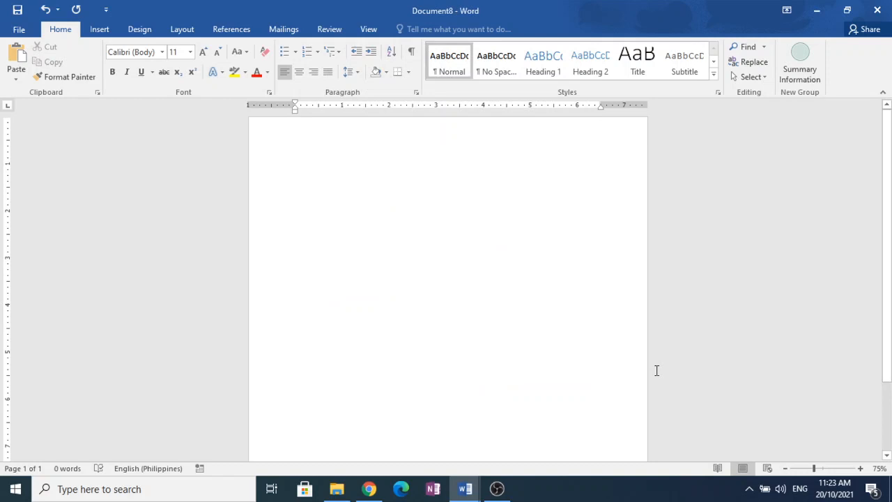
# - Switch to the promo letter in Document4 and start a new mail merge recipient list
pyautogui.moveTo(478, 488)
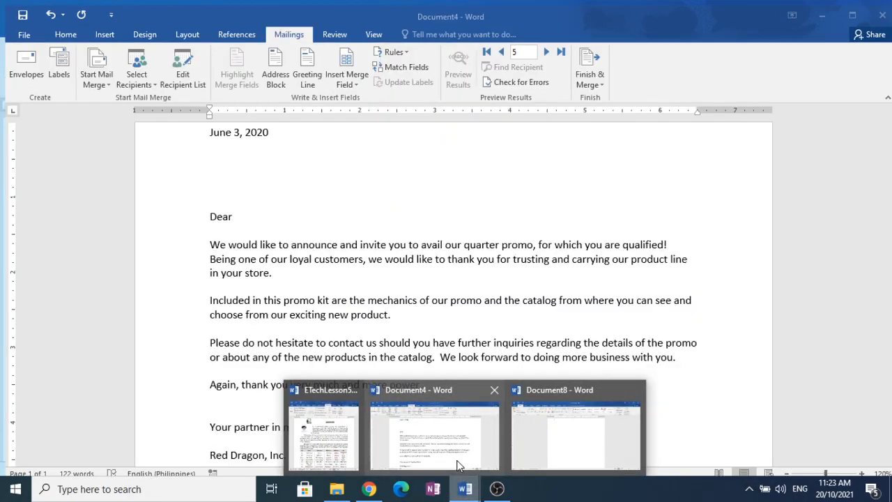
pyautogui.click(458, 465)
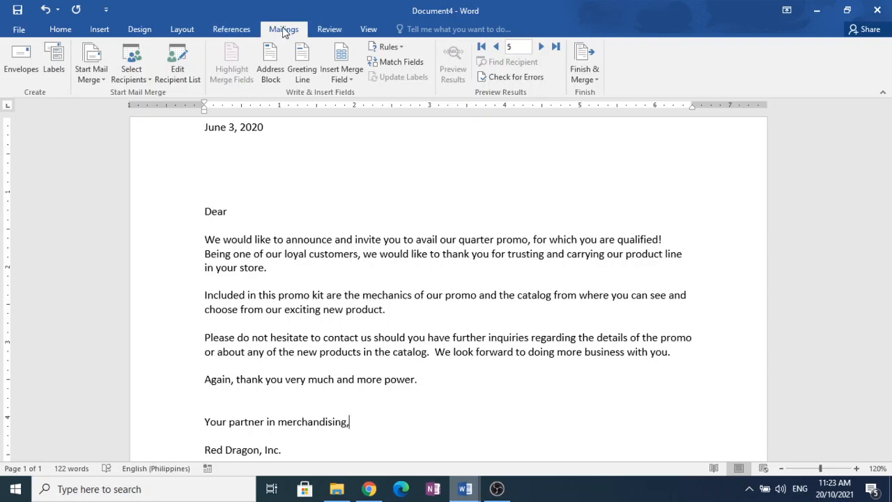
pyautogui.click(148, 83)
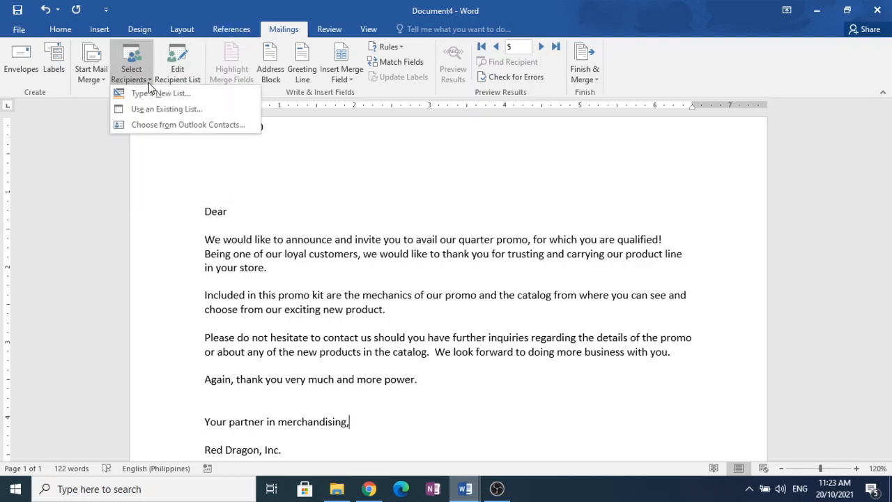
pyautogui.click(155, 95)
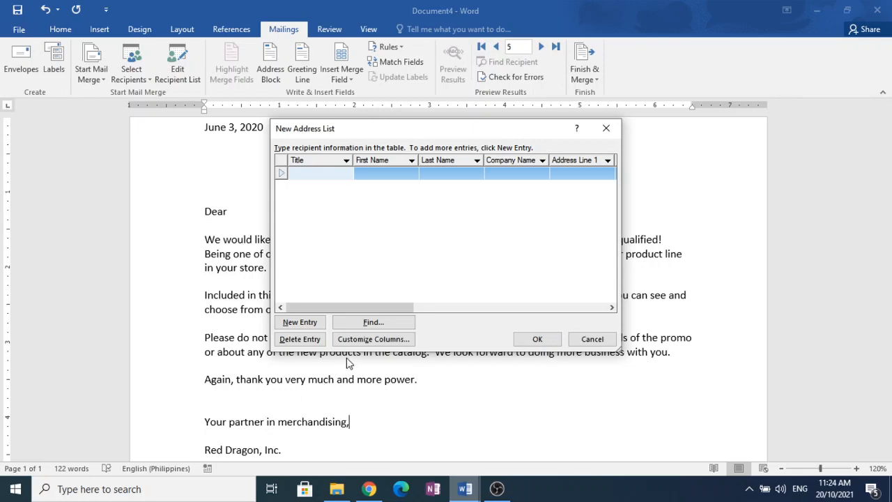
# - Customize the address list columns by renaming the First Name field to Name
pyautogui.click(362, 340)
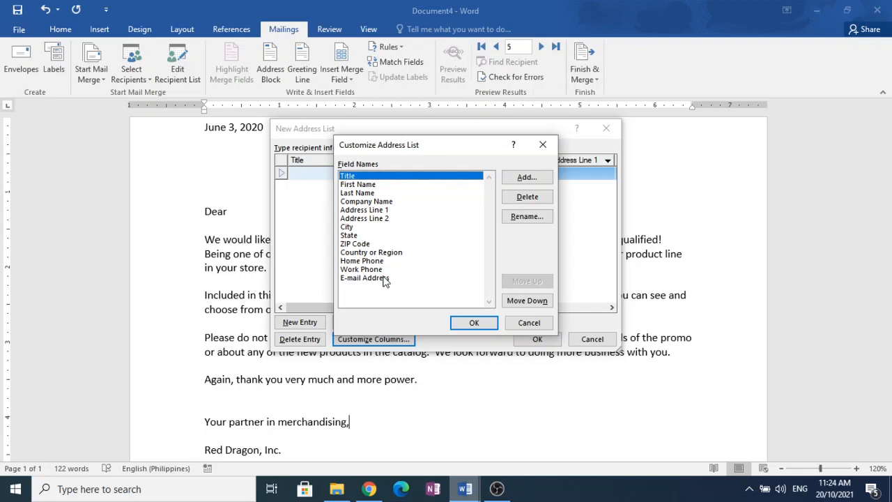
pyautogui.click(365, 185)
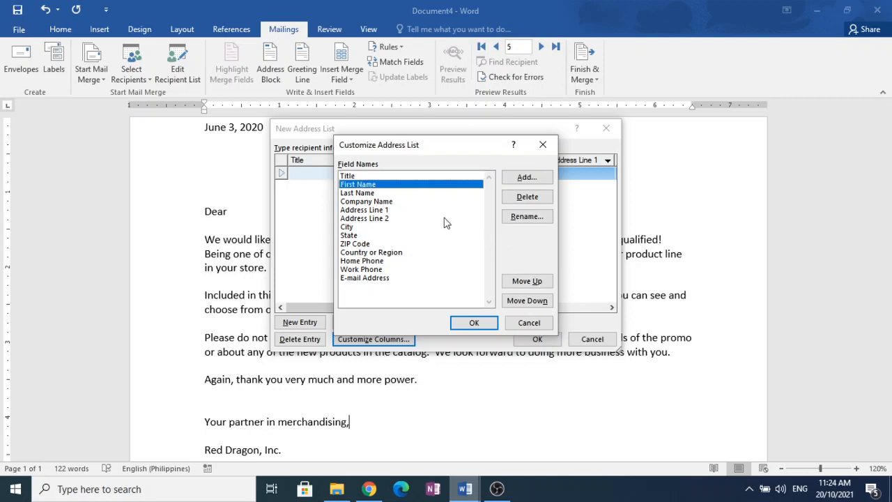
pyautogui.click(546, 222)
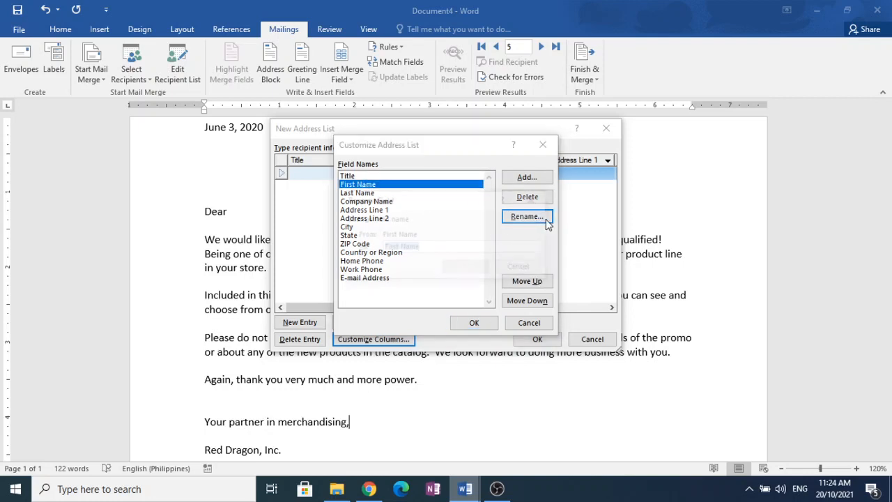
pyautogui.click(447, 247)
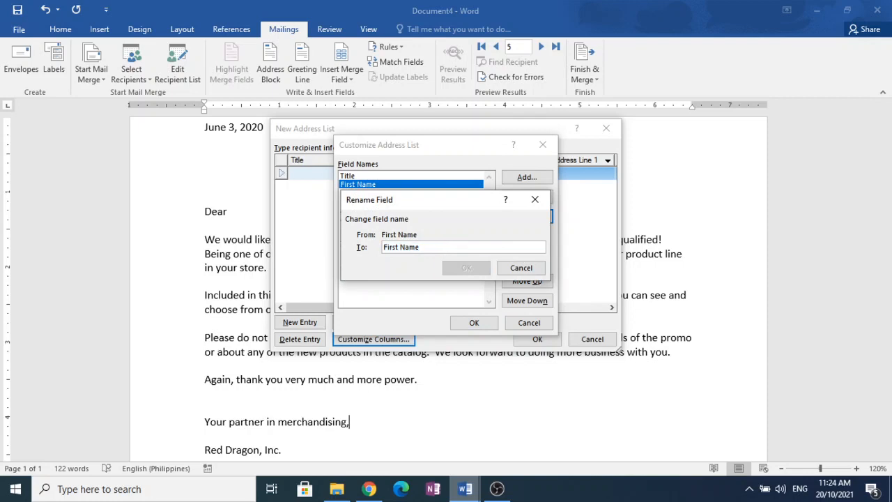
pyautogui.press('BackSpace')
pyautogui.press('BackSpace')
pyautogui.press('BackSpace')
pyautogui.press('BackSpace')
pyautogui.press('BackSpace')
pyautogui.press('BackSpace')
pyautogui.press('BackSpace')
pyautogui.press('BackSpace')
pyautogui.press('BackSpace')
pyautogui.press('BackSpace')
pyautogui.write('Name')
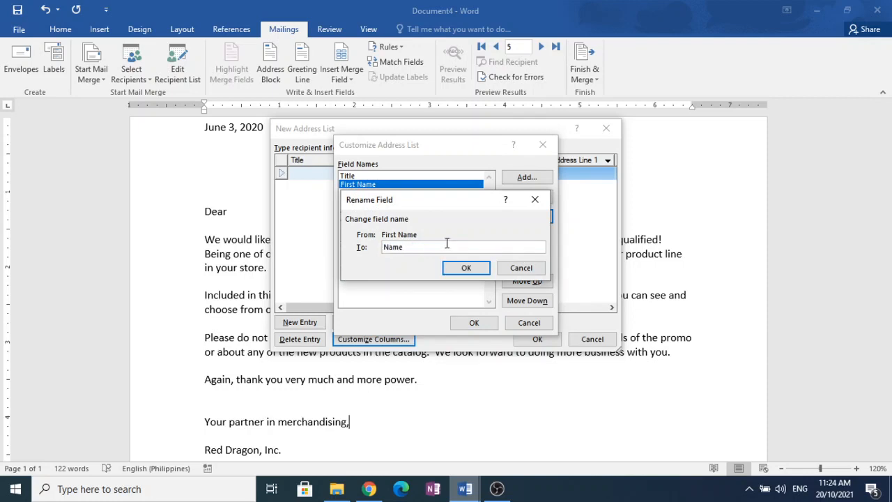
pyautogui.click(466, 268)
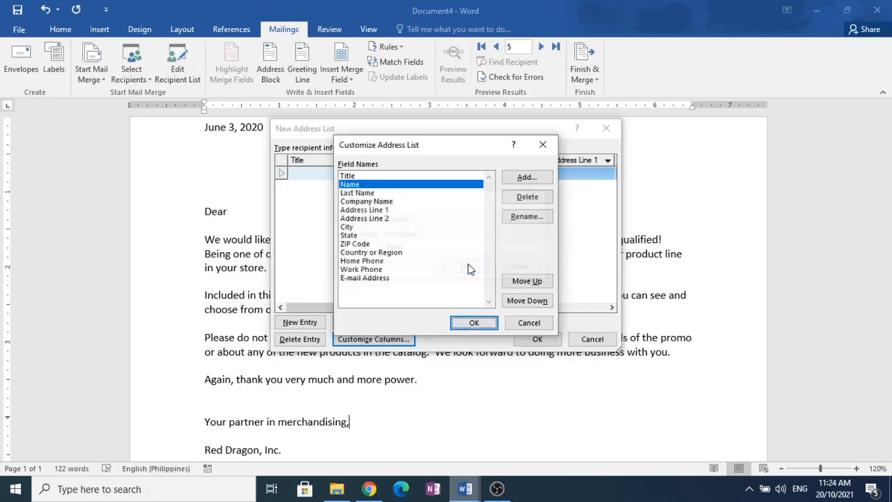
# - Delete the Last Name field from the address list and accept losing its information
pyautogui.click(358, 193)
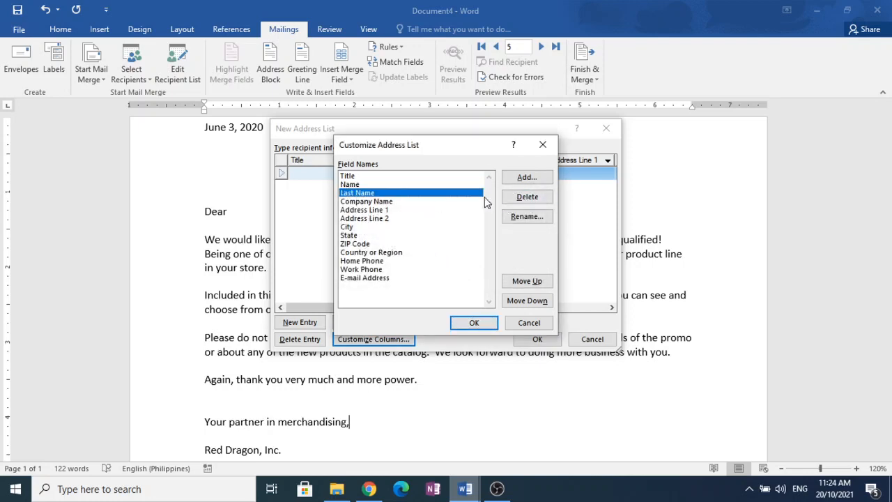
pyautogui.click(534, 199)
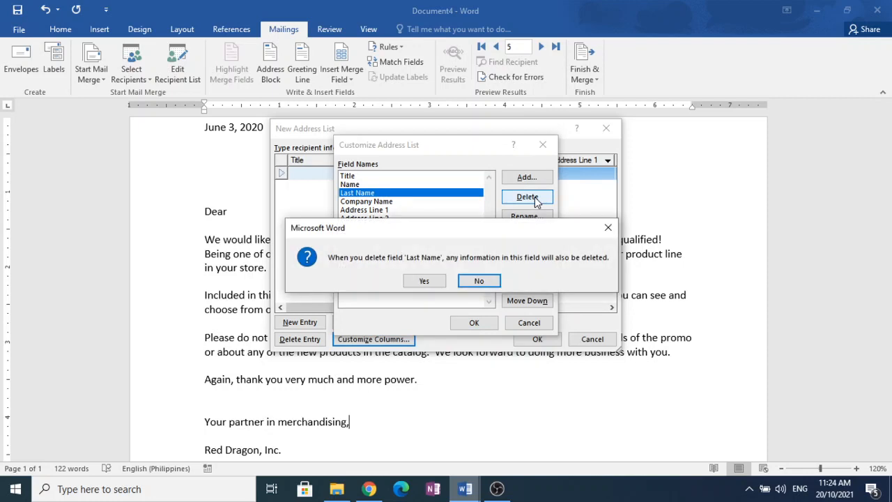
pyautogui.click(424, 281)
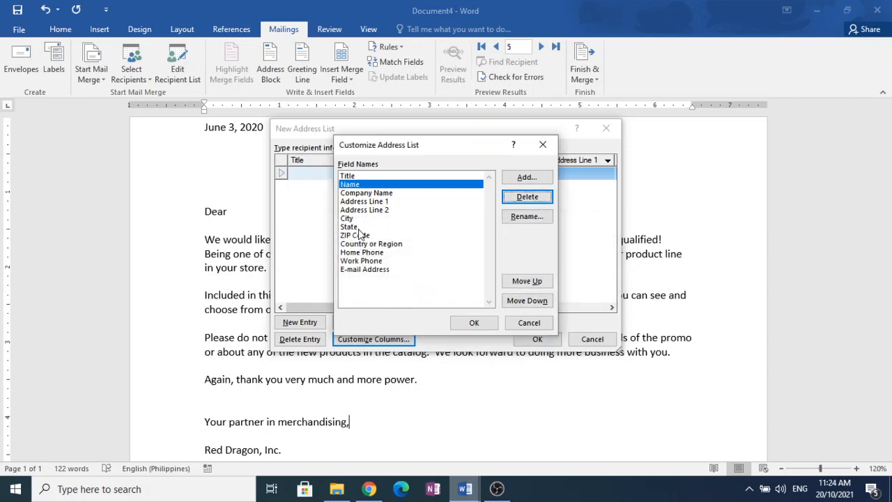
pyautogui.click(369, 195)
pyautogui.click(382, 203)
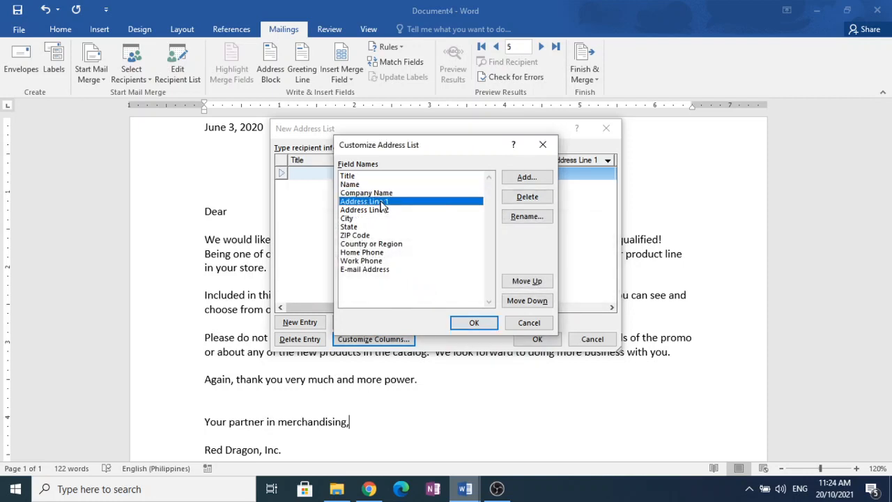
pyautogui.click(369, 210)
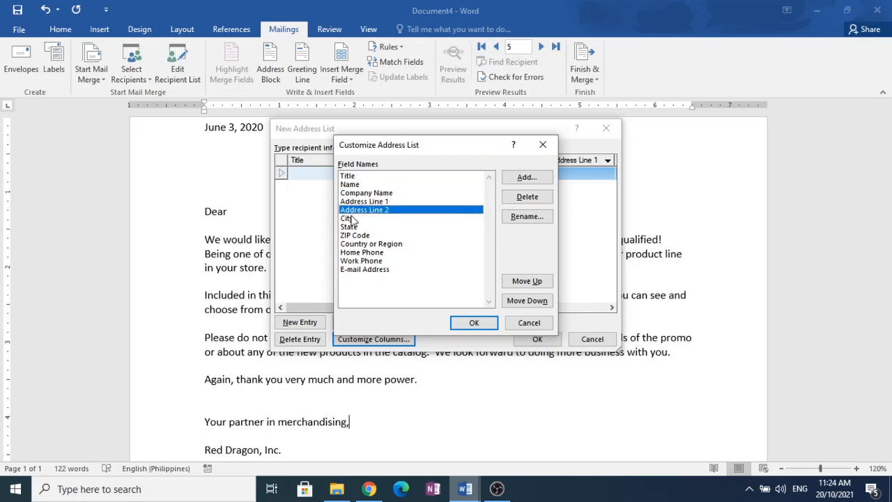
pyautogui.click(347, 220)
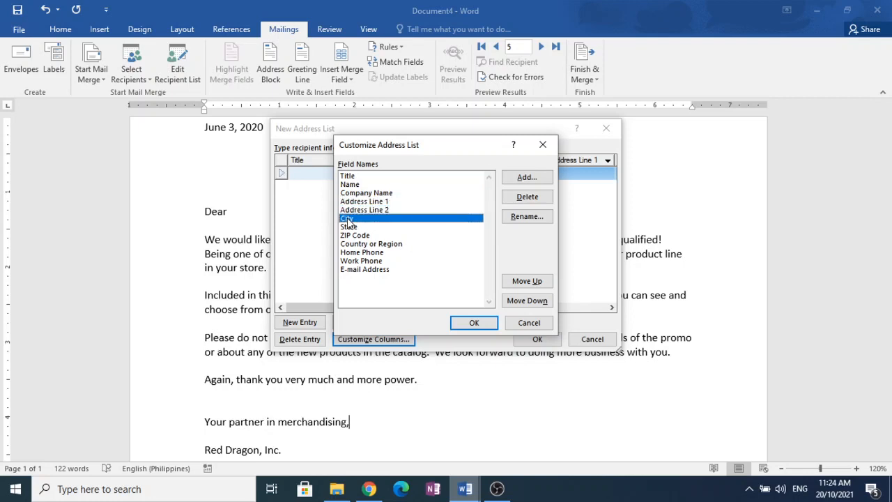
# - Delete the E-mail Address, Work Phone, Home Phone, Country or Region, ZIP Code and State fields, and apply the column changes
pyautogui.click(373, 272)
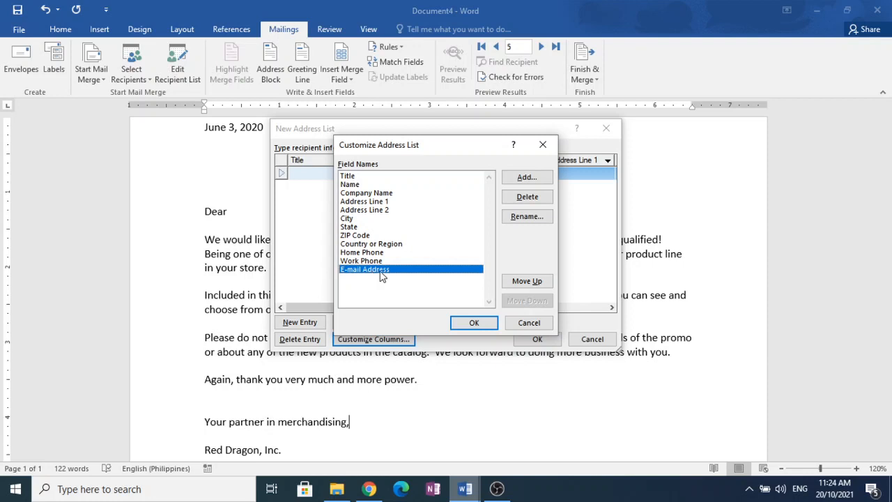
pyautogui.click(534, 200)
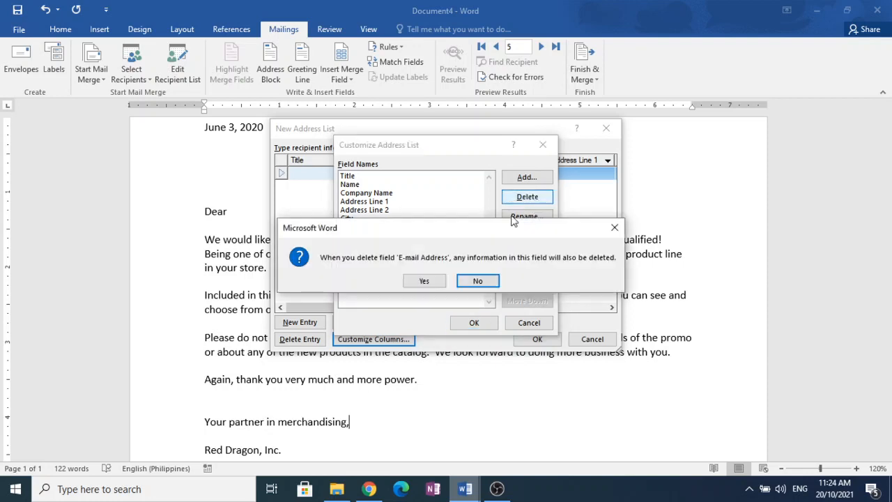
pyautogui.click(426, 280)
pyautogui.click(528, 198)
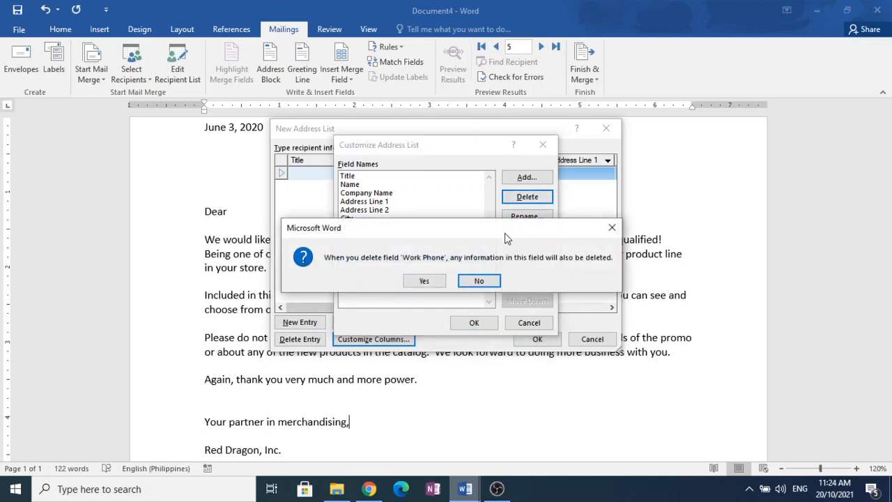
pyautogui.click(425, 279)
pyautogui.click(535, 200)
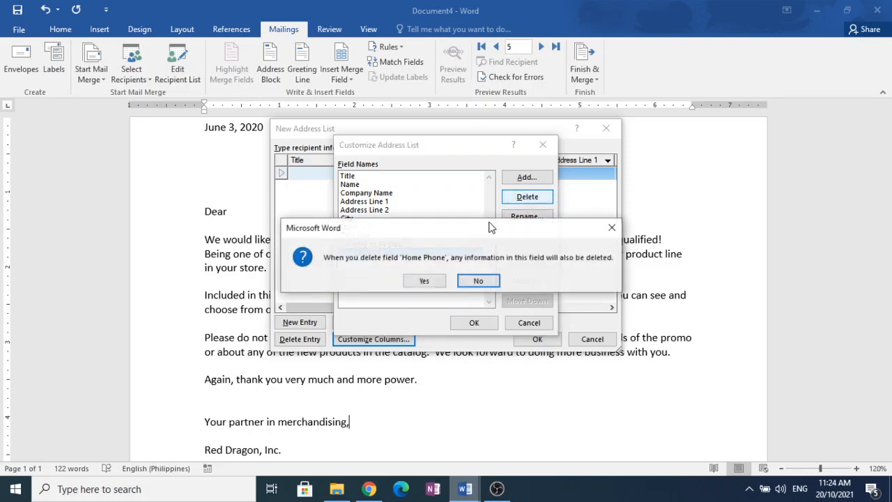
pyautogui.click(425, 279)
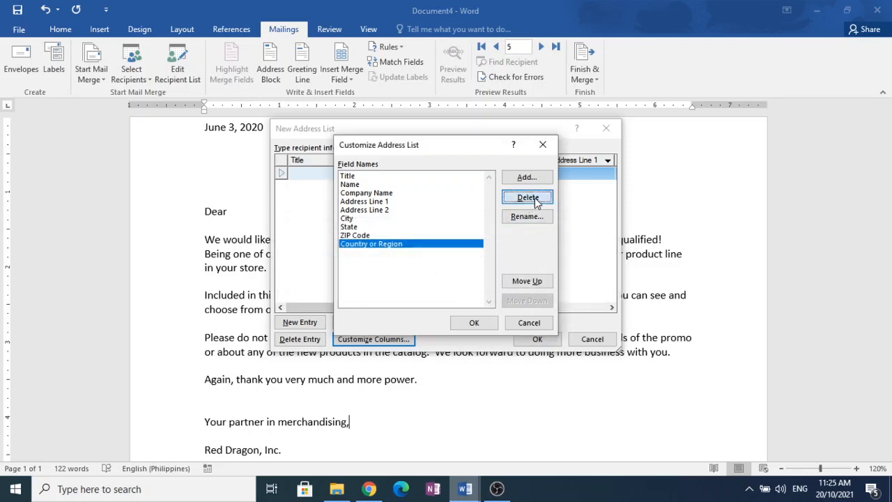
pyautogui.click(534, 197)
pyautogui.click(432, 286)
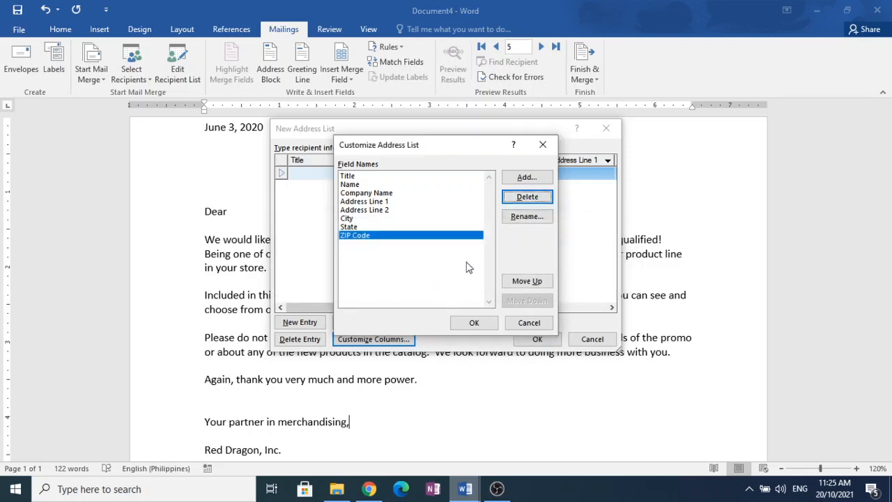
pyautogui.click(527, 197)
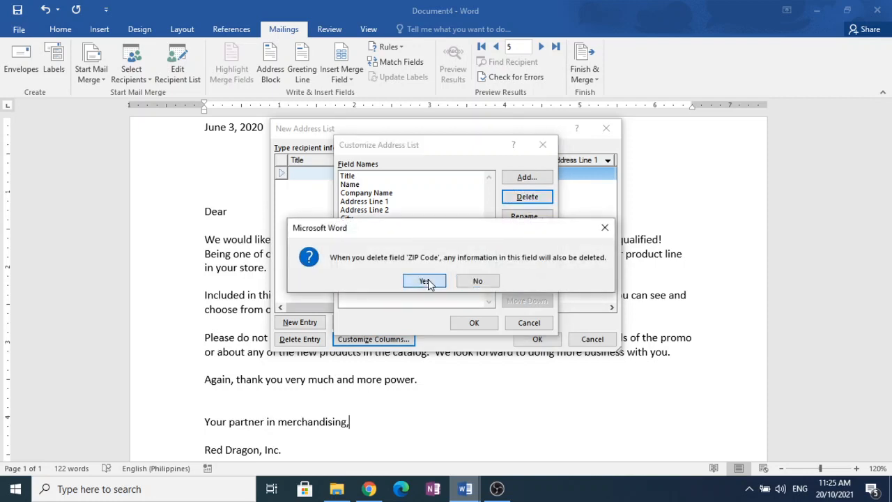
pyautogui.click(426, 282)
pyautogui.click(526, 198)
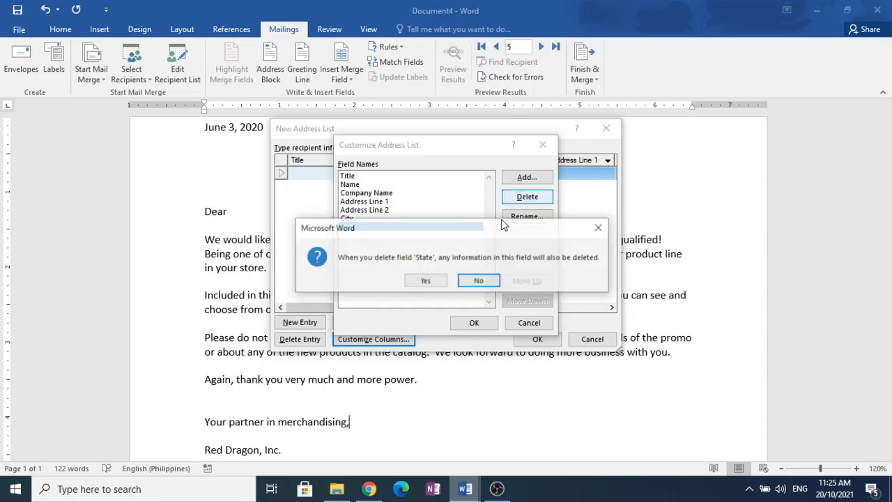
pyautogui.click(418, 280)
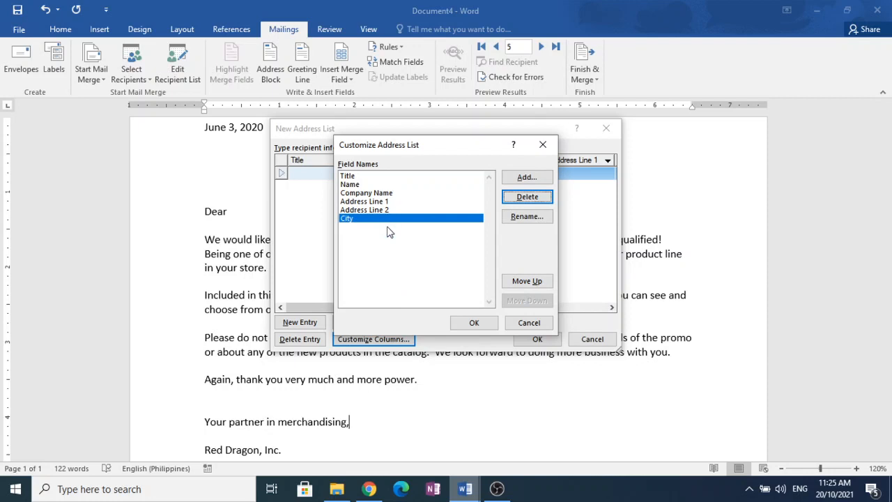
pyautogui.click(477, 323)
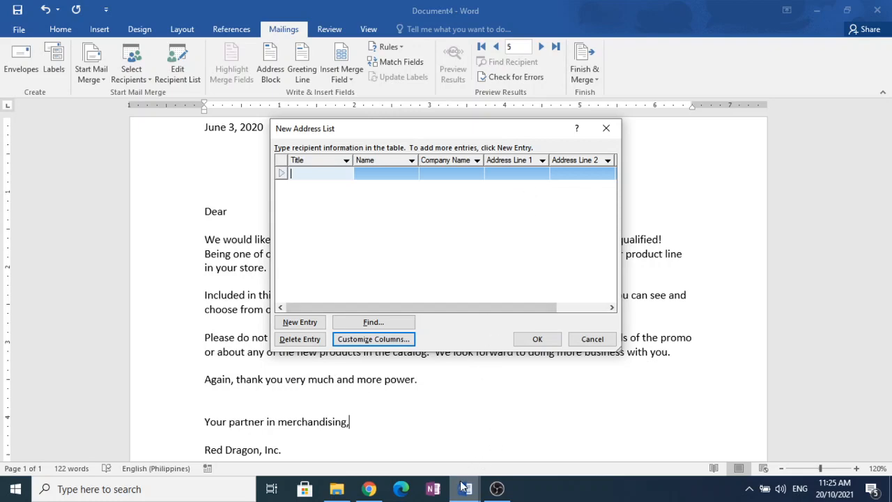
# - Bring up the ETechLesson5Lesson6 document and move the New Address List dialog clear of its customer table
pyautogui.moveTo(463, 491)
pyautogui.click(356, 453)
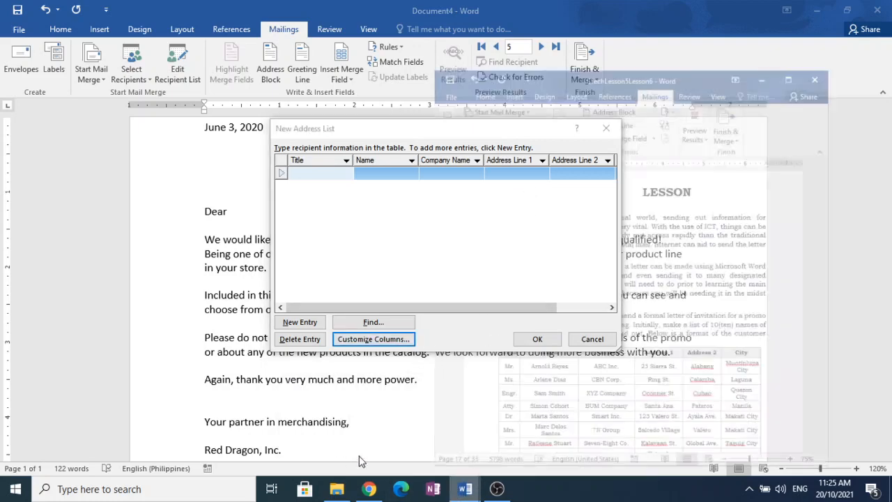
pyautogui.click(835, 14)
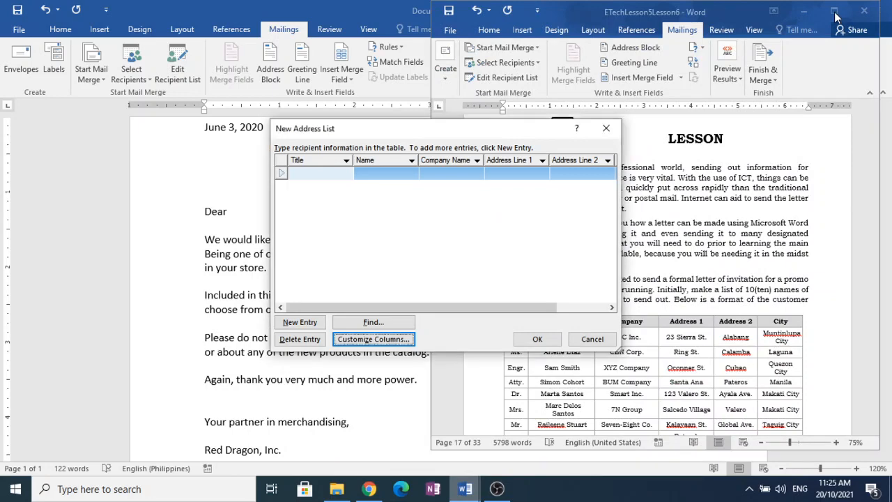
pyautogui.moveTo(490, 133); pyautogui.dragTo(339, 166)
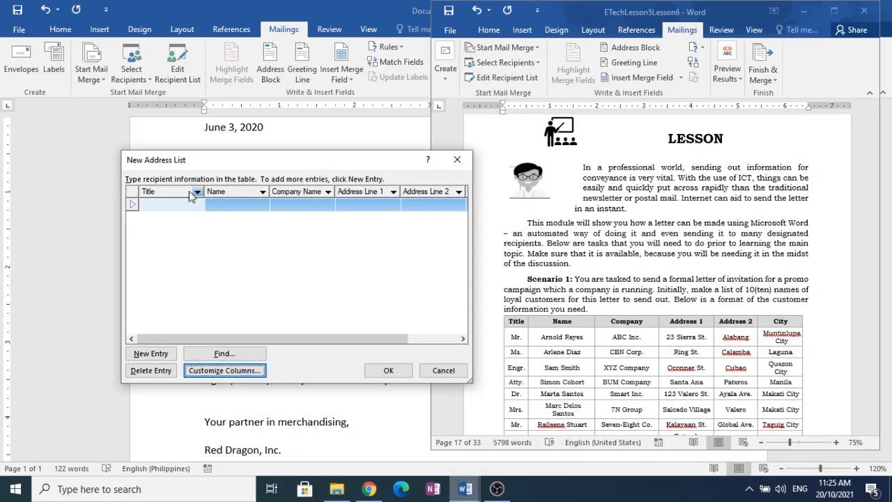
# - Start the first address list entry with the title Mr. and the first customer's full name from the lesson table
pyautogui.click(176, 206)
pyautogui.write('Mr')
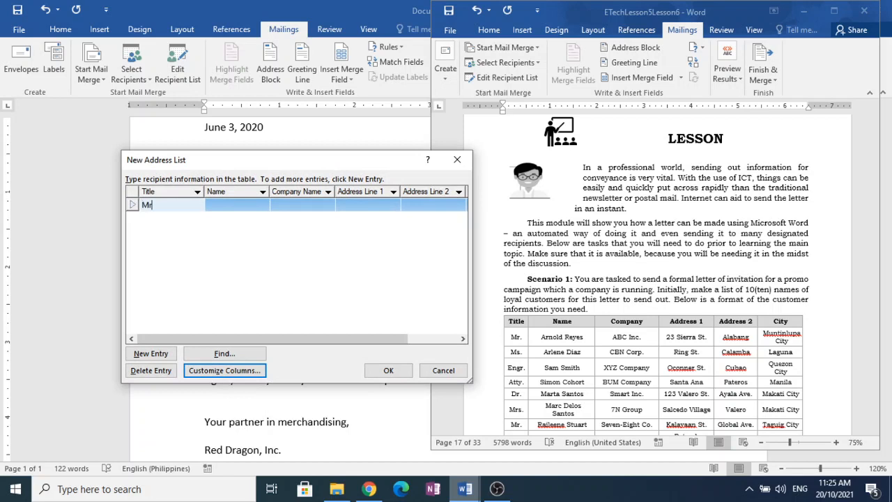
pyautogui.write('. Arnold Reyes')
pyautogui.press('BackSpace')
pyautogui.press('BackSpace')
pyautogui.press('BackSpace')
pyautogui.press('BackSpace')
pyautogui.press('BackSpace')
pyautogui.press('BackSpace')
pyautogui.press('BackSpace')
pyautogui.press('BackSpace')
pyautogui.press('BackSpace')
pyautogui.press('BackSpace')
pyautogui.press('BackSpace')
pyautogui.press('BackSpace')
pyautogui.press('Tab')
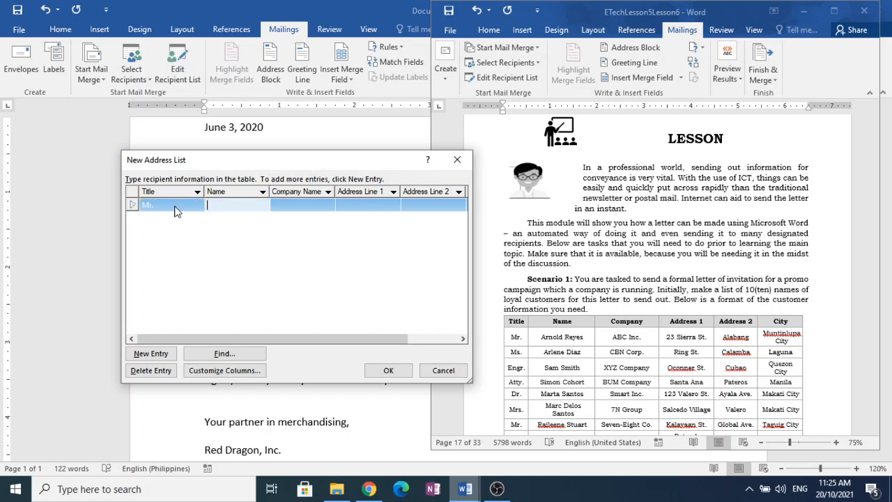
pyautogui.write('Arnold reyes')
pyautogui.press('Tab')
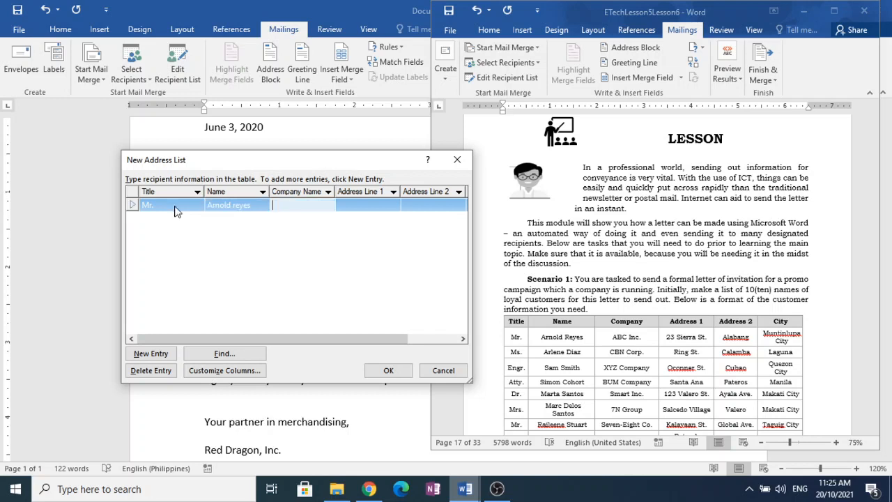
# - Enter ABC Inc. as the first customer's company name and fill in their street address in Address Line 1
pyautogui.write('ABC Inc.')
pyautogui.press('Tab')
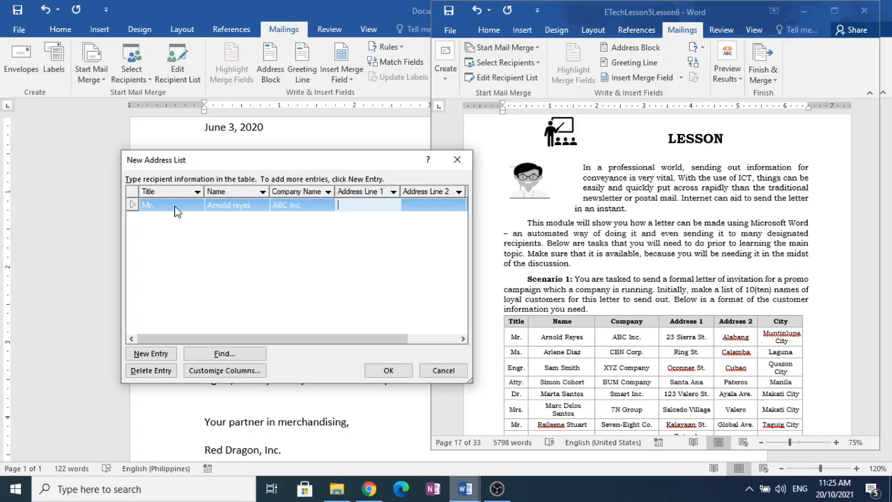
pyautogui.write('23 Sierra St.')
pyautogui.press('Tab')
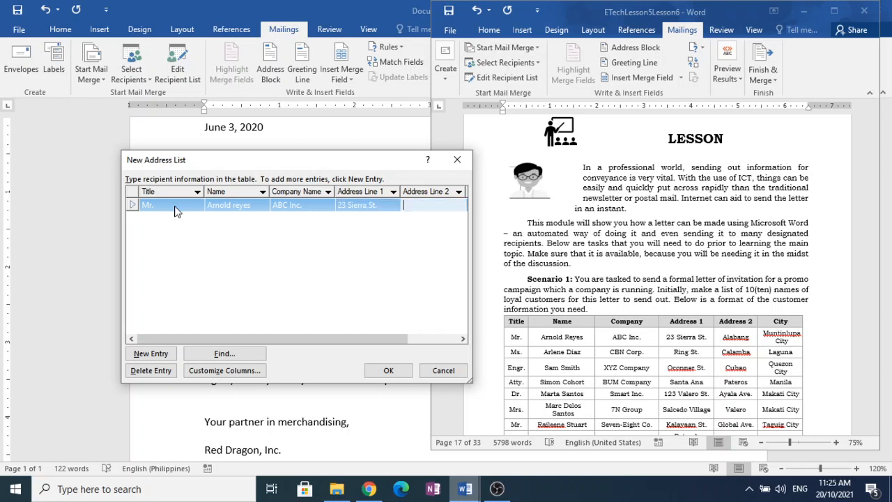
# - Fill in the first customer's Address Line 2 and City from the lesson table, and add a second blank entry
pyautogui.write('Alabang')
pyautogui.press('Tab')
pyautogui.write('Munti')
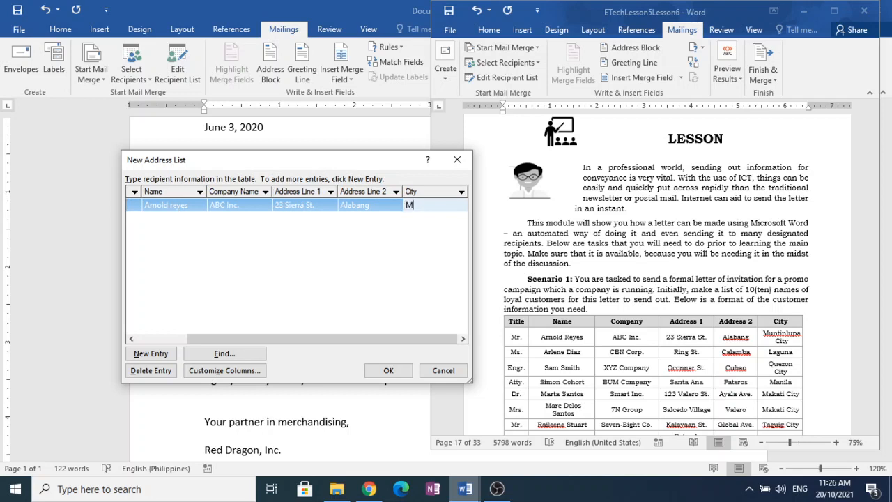
pyautogui.write('upa City')
pyautogui.press('Tab')
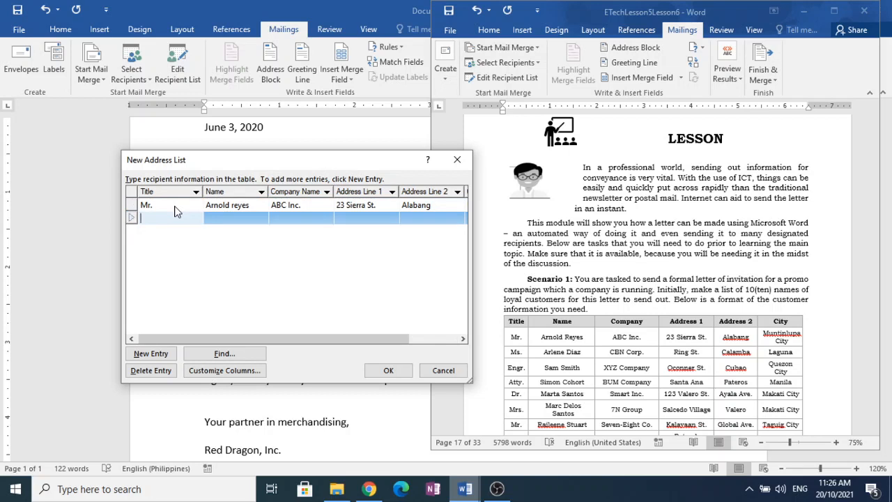
# - Enter the title Ms. and the second customer's full name in the second entry
pyautogui.write('Ms.')
pyautogui.press('Tab')
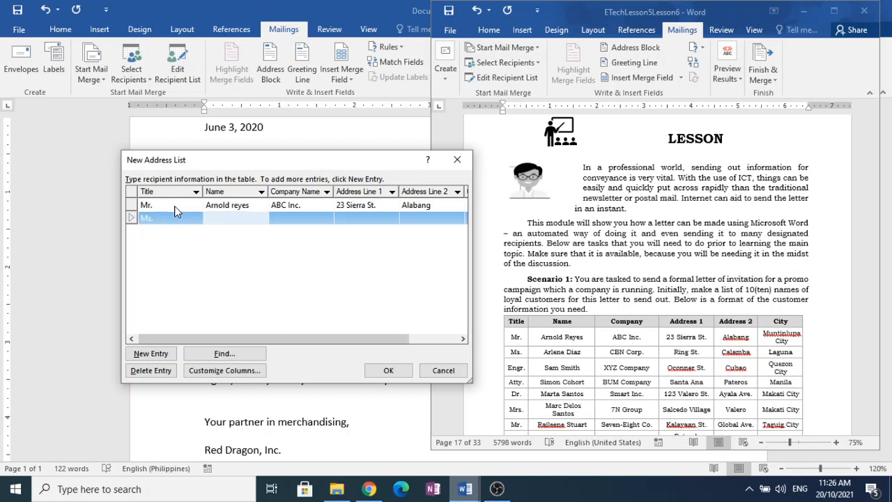
pyautogui.write('Arlene Diaz')
pyautogui.press('Tab')
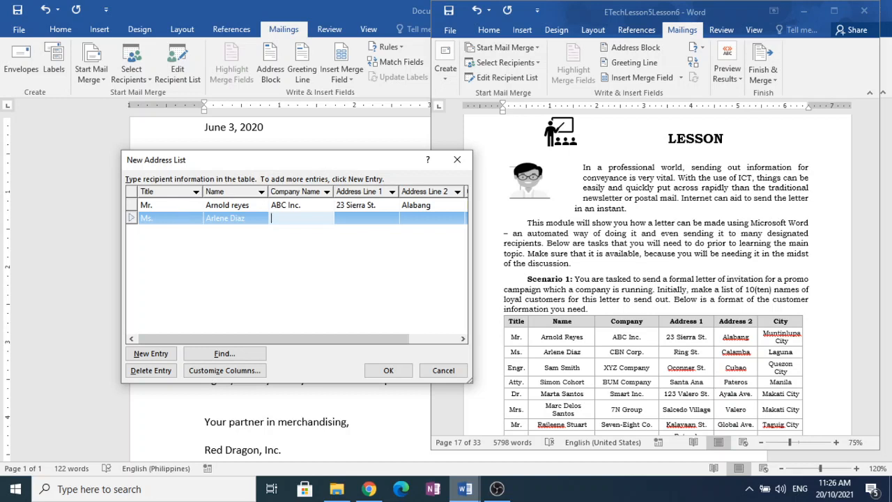
# - Enter CBN Cor. as the second customer's company name and fill in their street address in Address Line 1
pyautogui.write('CBN Cor.')
pyautogui.press('Tab')
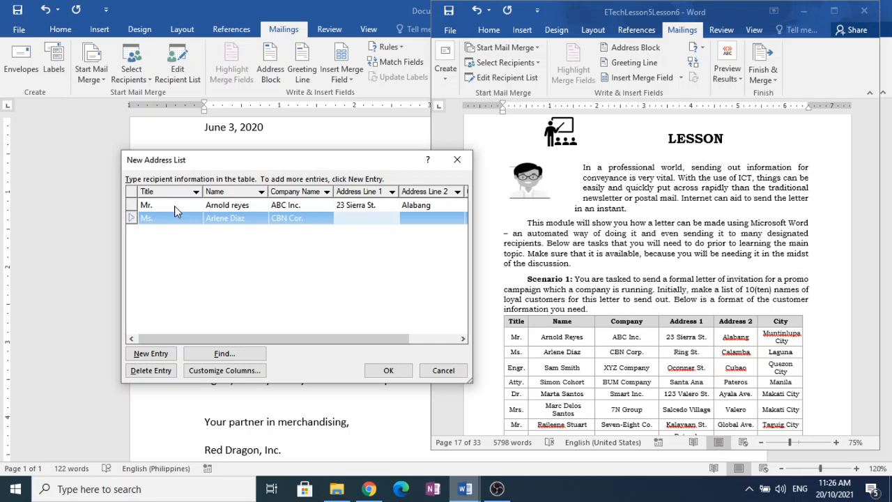
pyautogui.write('Ring St.')
pyautogui.press('Tab')
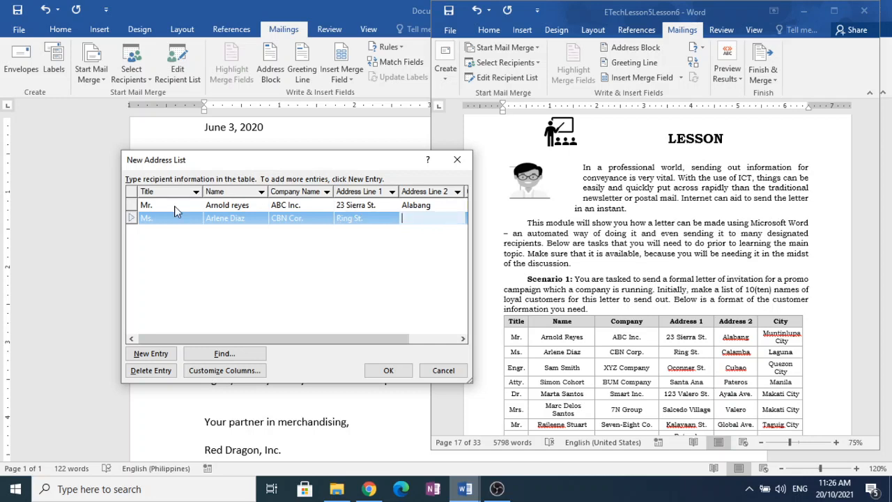
# - Fill in the second customer's Address Line 2 and City from the lesson table
pyautogui.write('Calamba')
pyautogui.press('Tab')
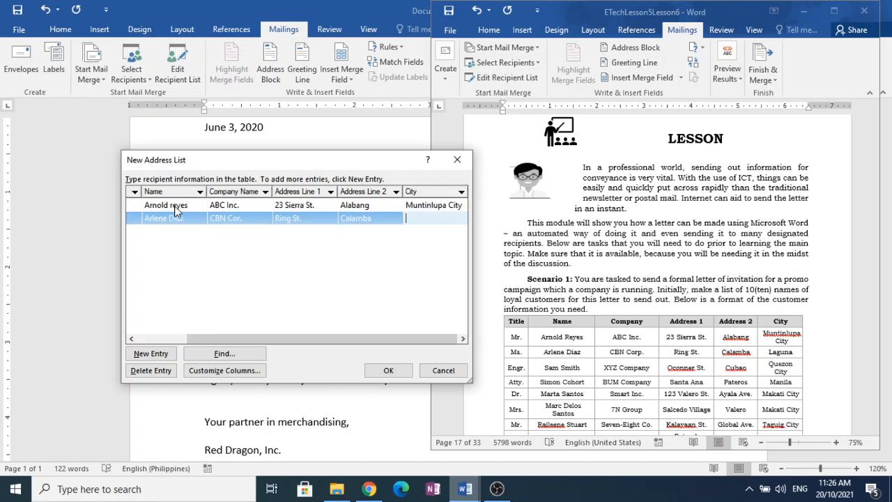
pyautogui.write('Laguna')
# - Accept the address list and save it in the Documents folder as "sample db"
pyautogui.click(389, 372)
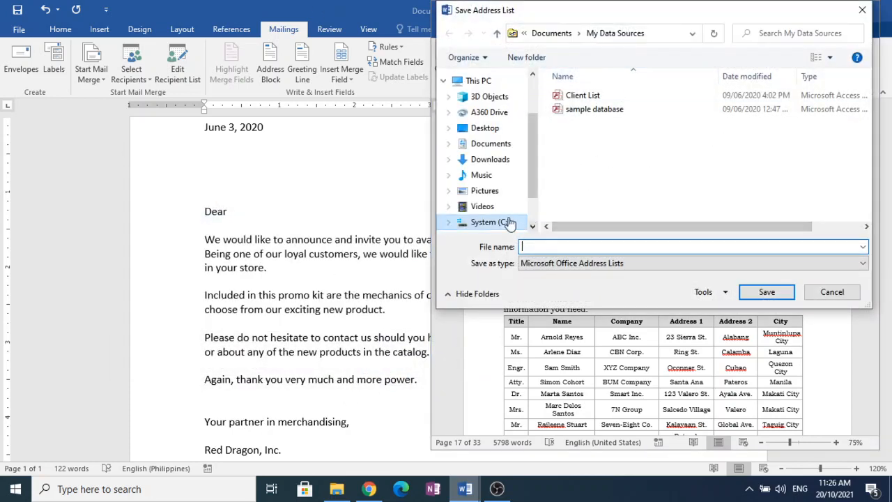
pyautogui.click(481, 144)
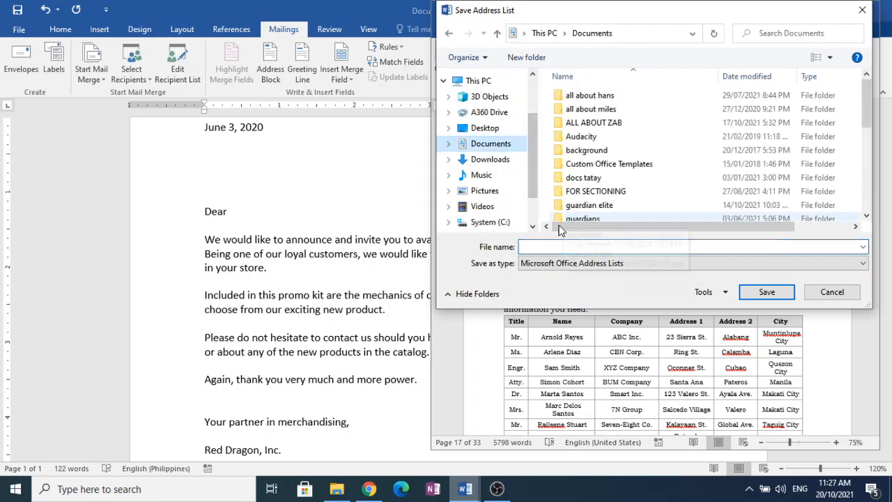
pyautogui.click(571, 247)
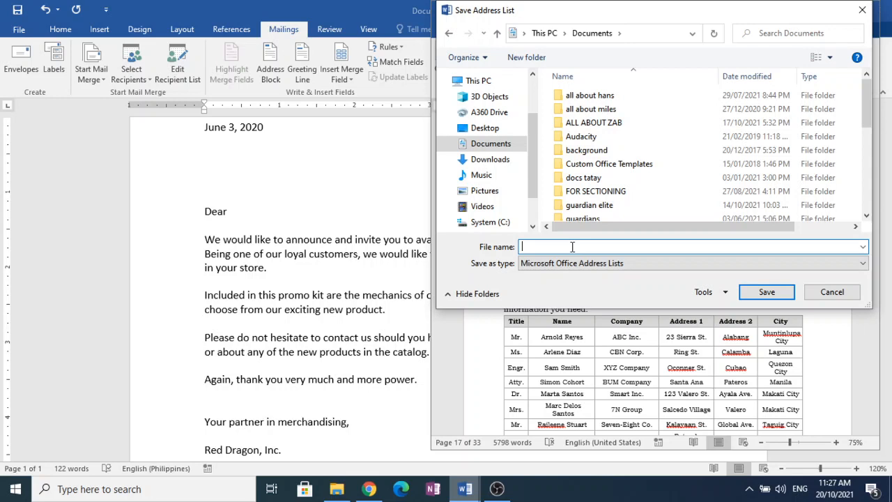
pyautogui.write('sam')
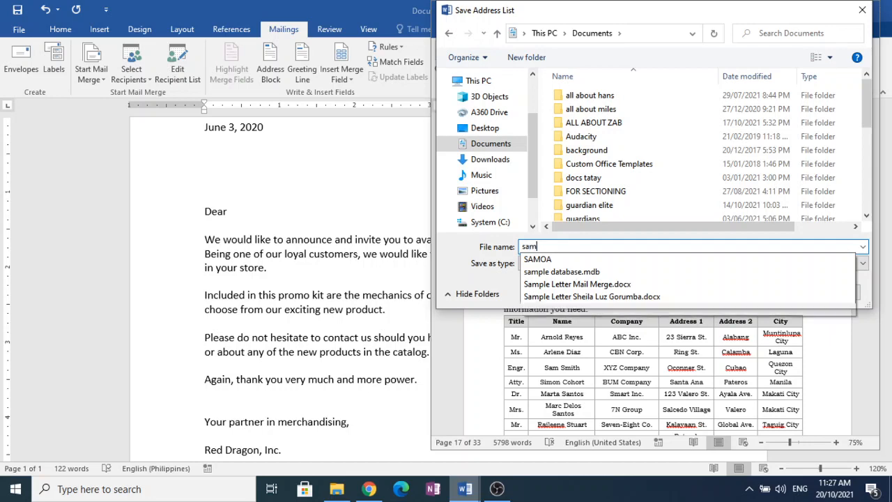
pyautogui.write('ple db')
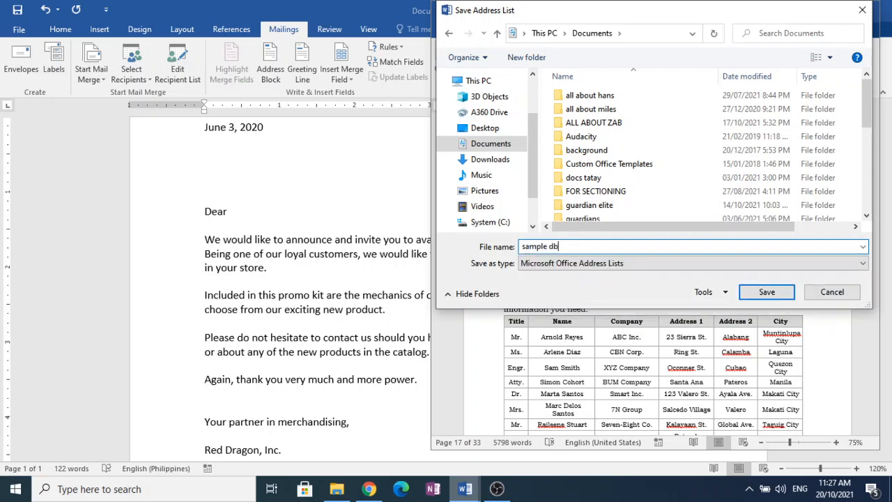
pyautogui.click(767, 291)
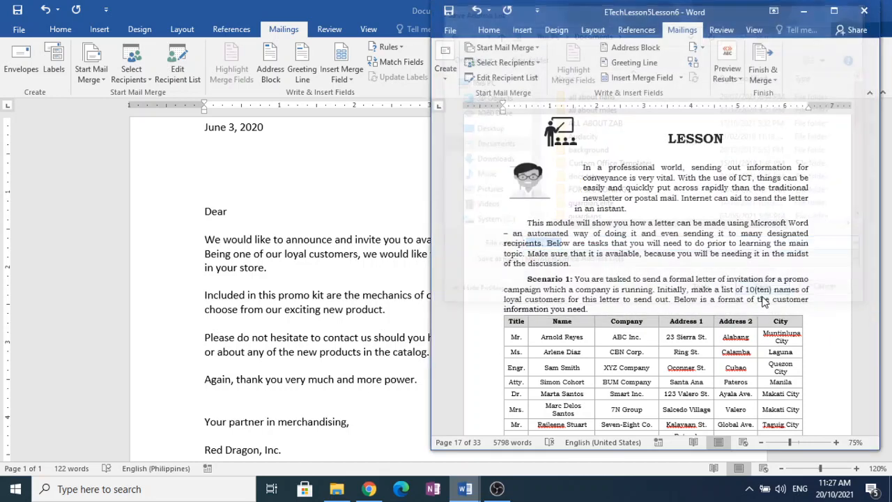
# - Return to the promo letter and use the existing list "sample db" from Documents as its mail merge recipients
pyautogui.click(352, 174)
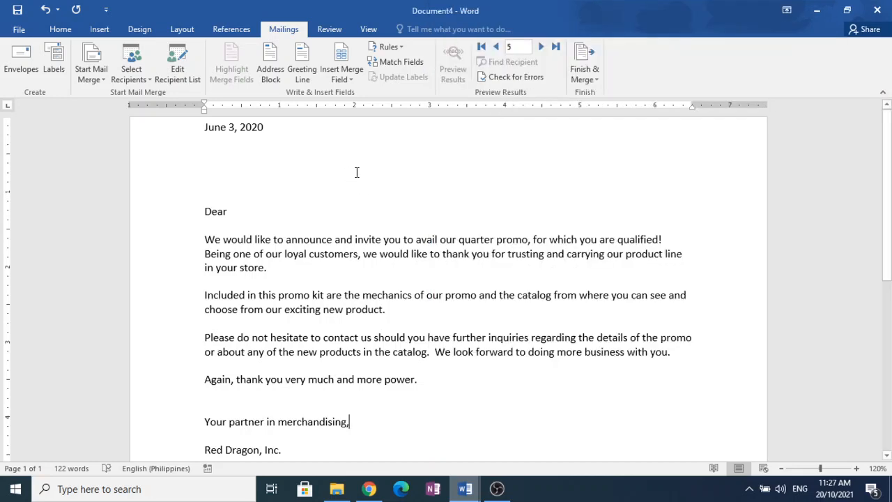
pyautogui.click(148, 79)
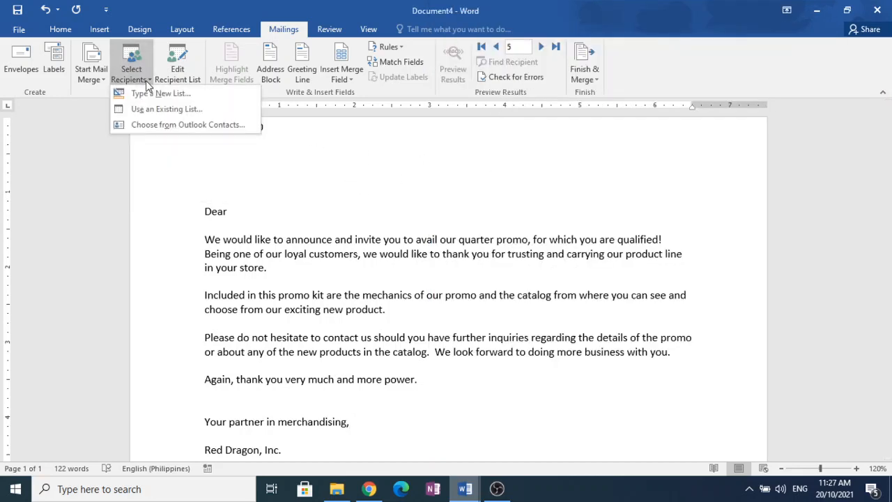
pyautogui.click(168, 112)
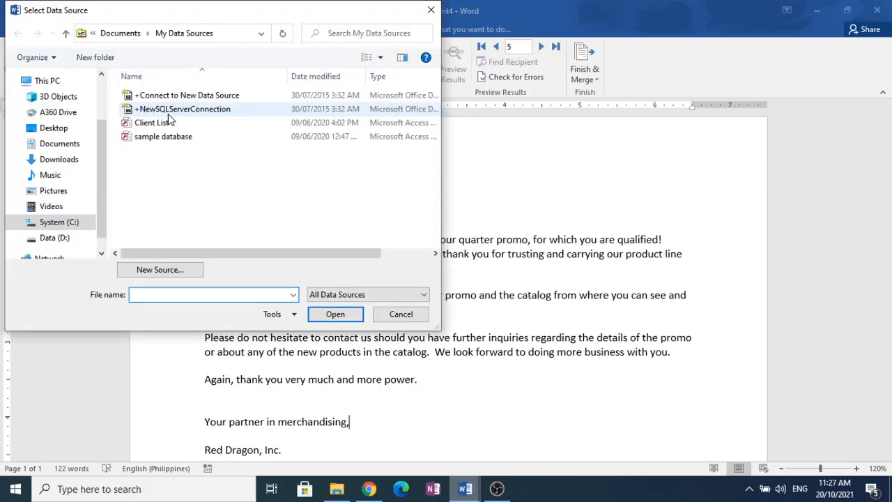
pyautogui.click(66, 144)
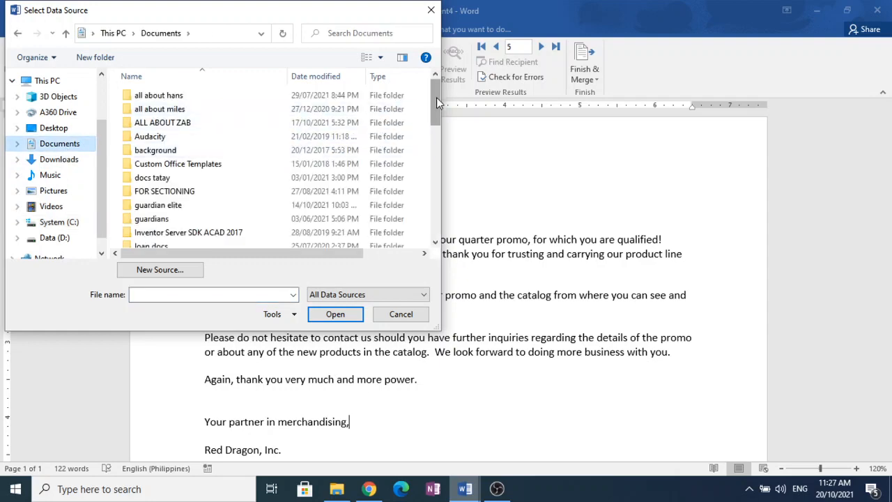
pyautogui.moveTo(436, 97); pyautogui.dragTo(433, 212)
pyautogui.click(198, 200)
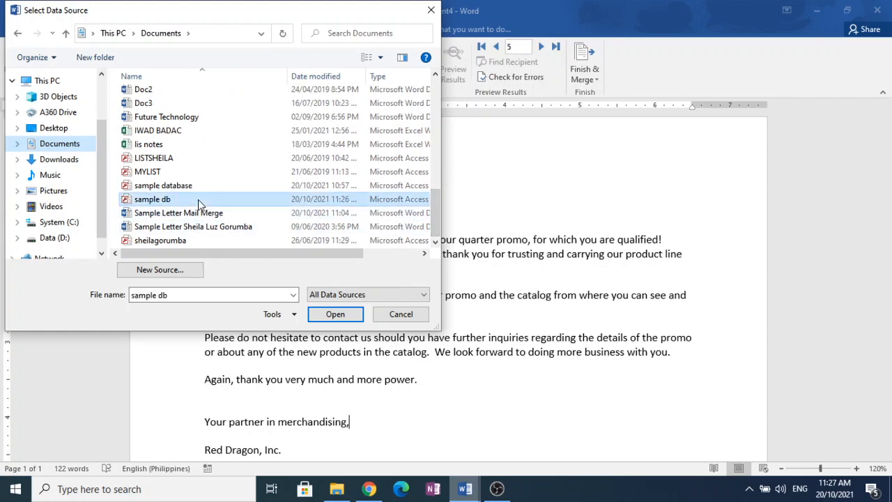
pyautogui.click(336, 314)
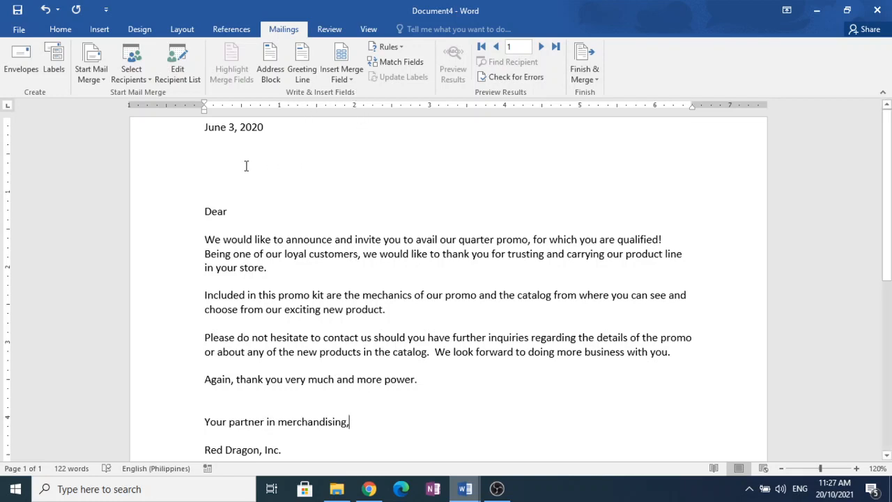
# - Insert the Name and Company_Name merge fields on separate lines below the letter's date, leaving one blank line after the date
pyautogui.click(269, 132)
pyautogui.press('Down')
pyautogui.press('Down')
pyautogui.click(350, 77)
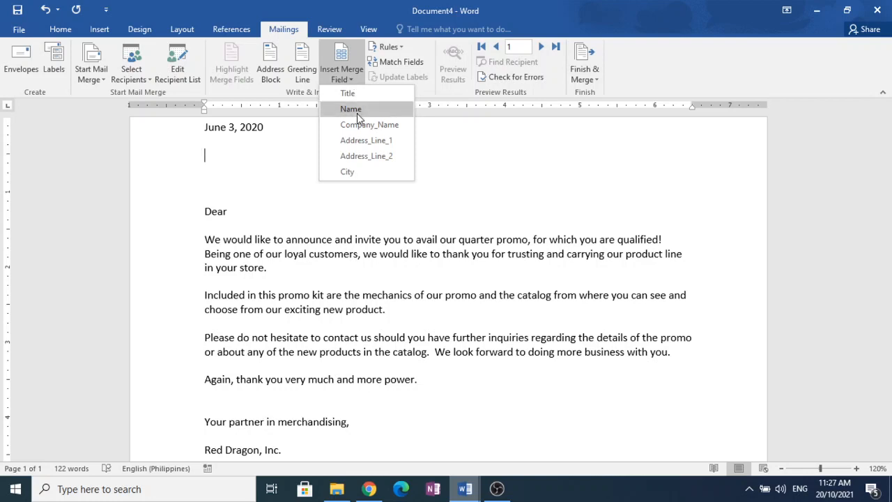
pyautogui.click(348, 109)
pyautogui.press('Down')
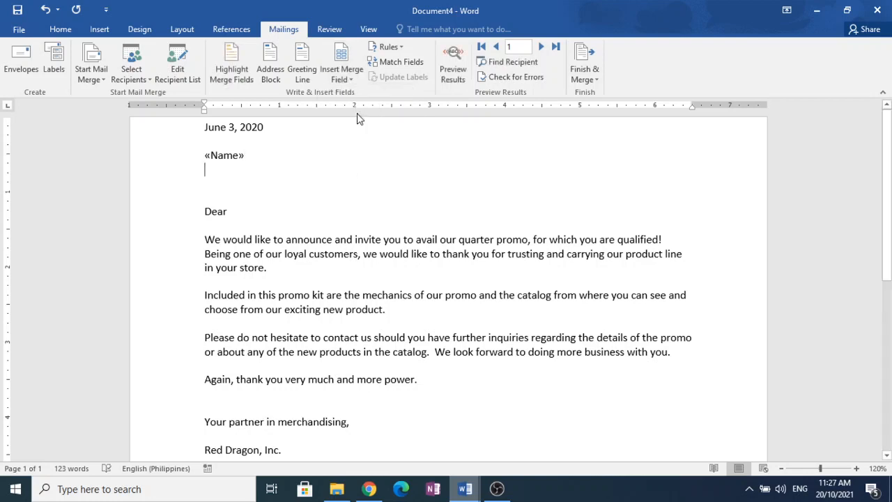
pyautogui.click(349, 78)
pyautogui.click(369, 126)
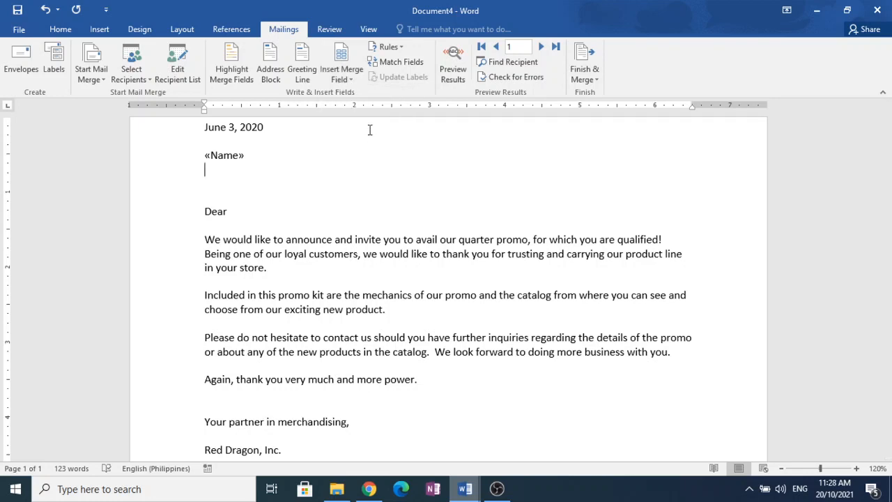
pyautogui.press('Down')
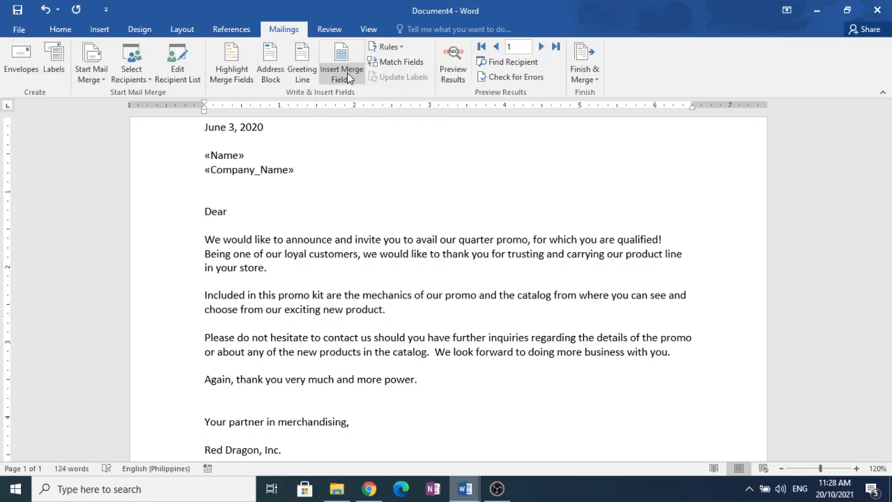
# - Insert the Address_Line_1, Address_Line_2 and City merge fields on separate lines below the company name, keeping a blank line before Dear
pyautogui.click(347, 73)
pyautogui.click(364, 141)
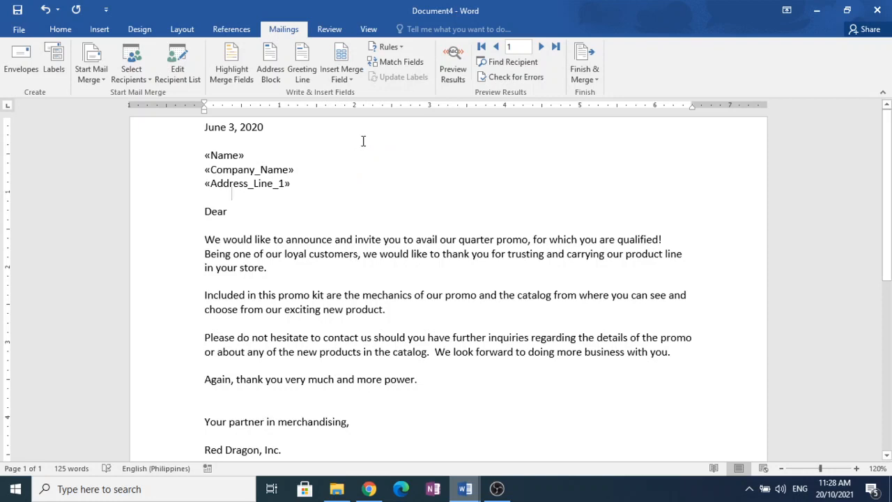
pyautogui.press('Down')
pyautogui.click(345, 75)
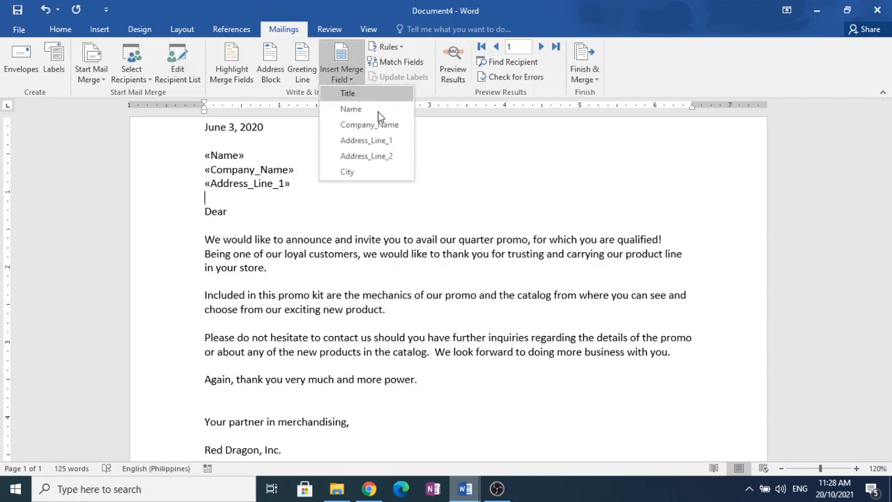
pyautogui.click(385, 156)
pyautogui.press('Return')
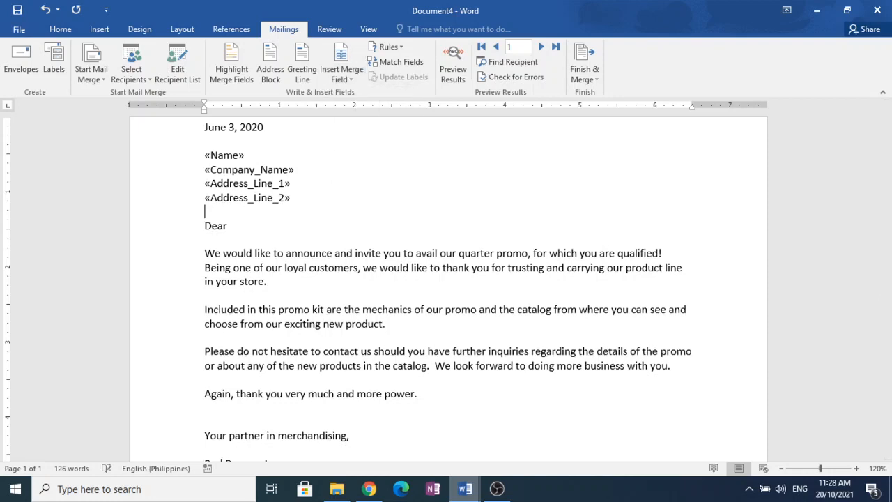
pyautogui.click(341, 79)
pyautogui.click(383, 175)
pyautogui.press('Return')
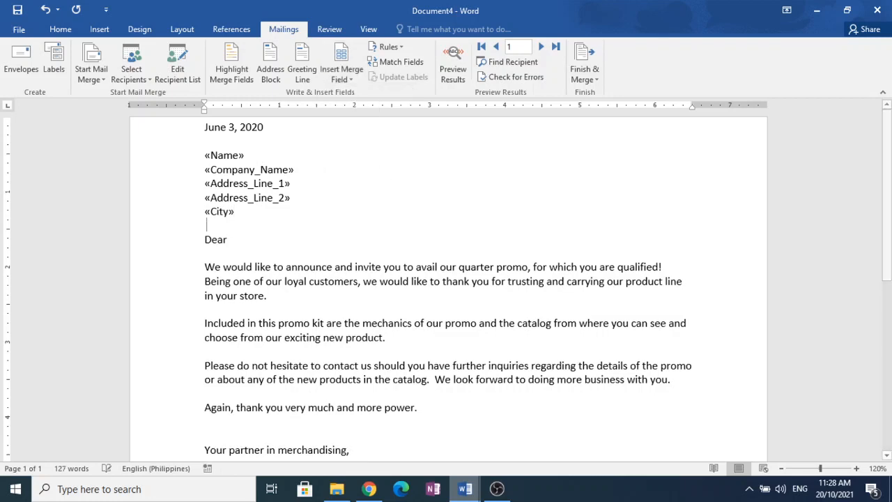
# - Complete the greeting after Dear with the Title and Name merge fields, separated by a space and followed by a comma
pyautogui.click(235, 243)
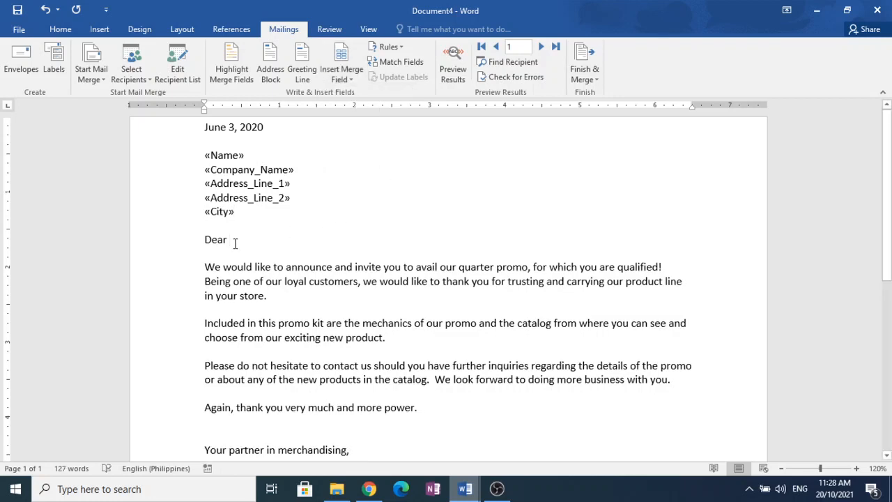
pyautogui.click(346, 76)
pyautogui.click(348, 91)
pyautogui.click(351, 79)
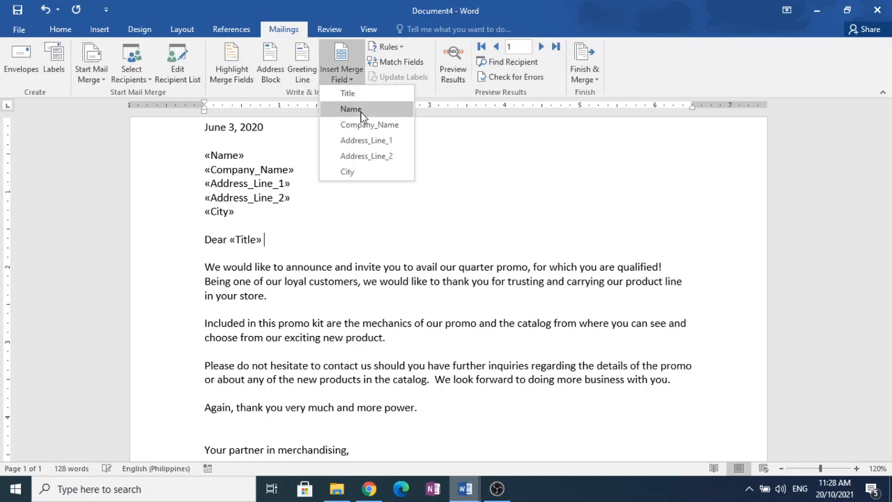
pyautogui.click(351, 108)
pyautogui.write(',')
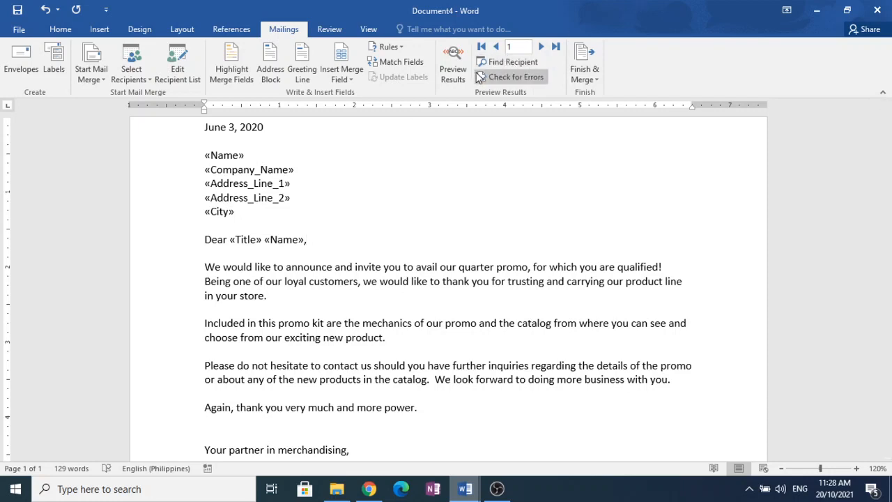
# - Preview the merged letter with recipient data, moving from the first recipient to the second
pyautogui.click(452, 76)
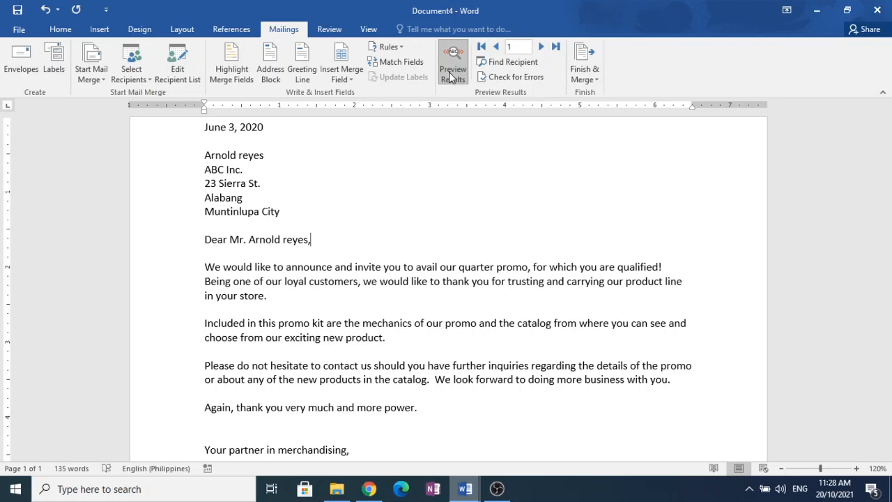
pyautogui.click(451, 77)
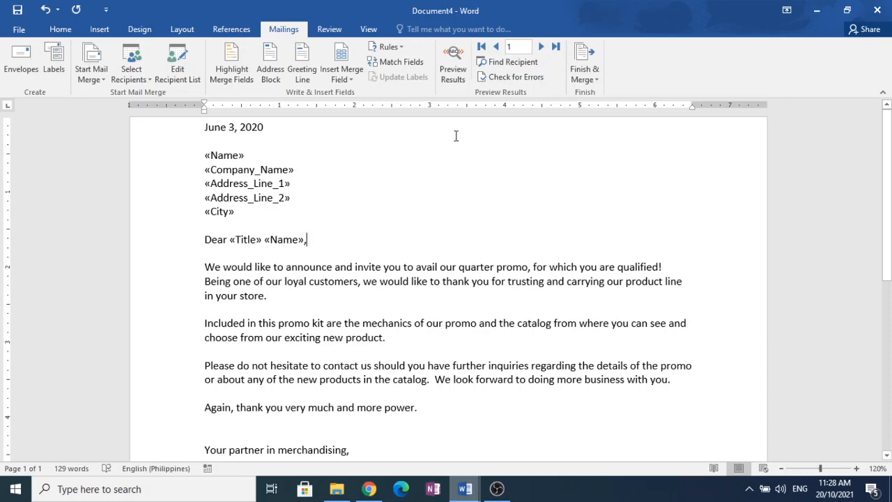
pyautogui.click(456, 78)
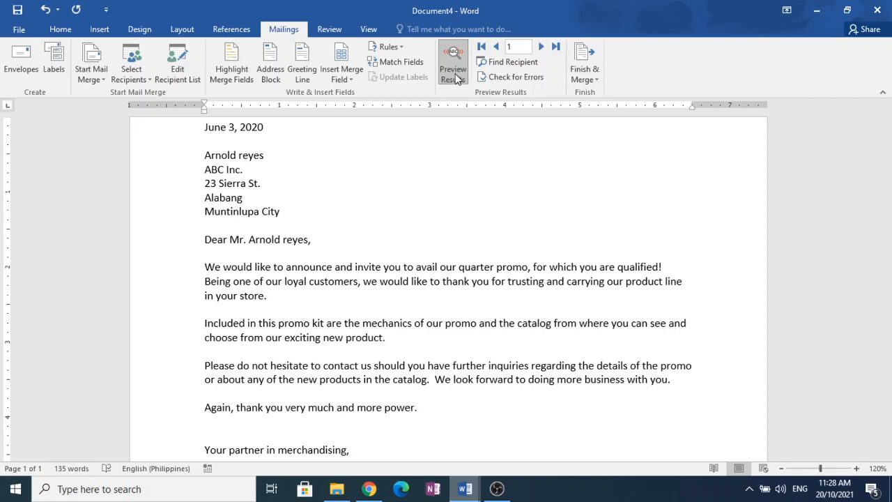
pyautogui.click(541, 48)
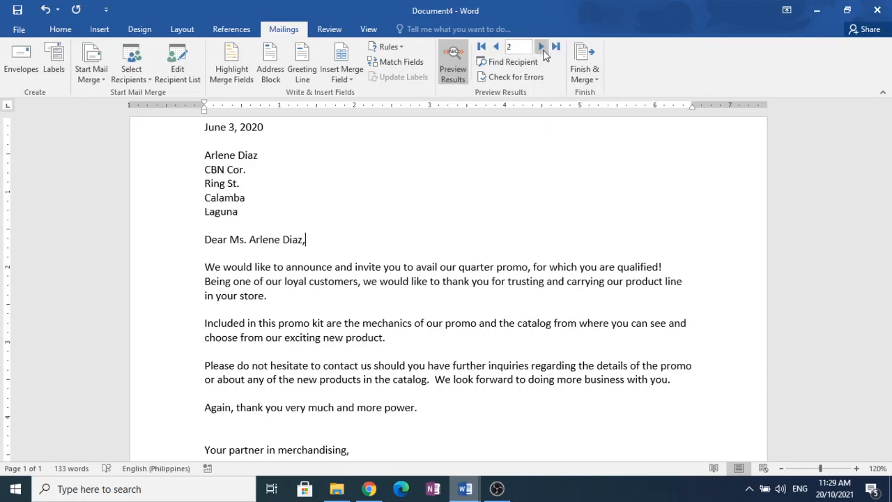
# - Finish the merge by generating individual editable letters for all records in a new document
pyautogui.click(581, 80)
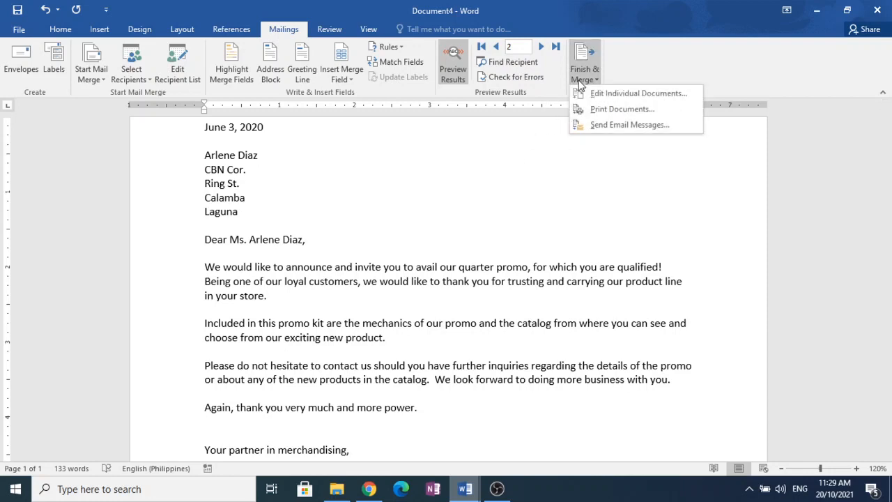
pyautogui.click(689, 101)
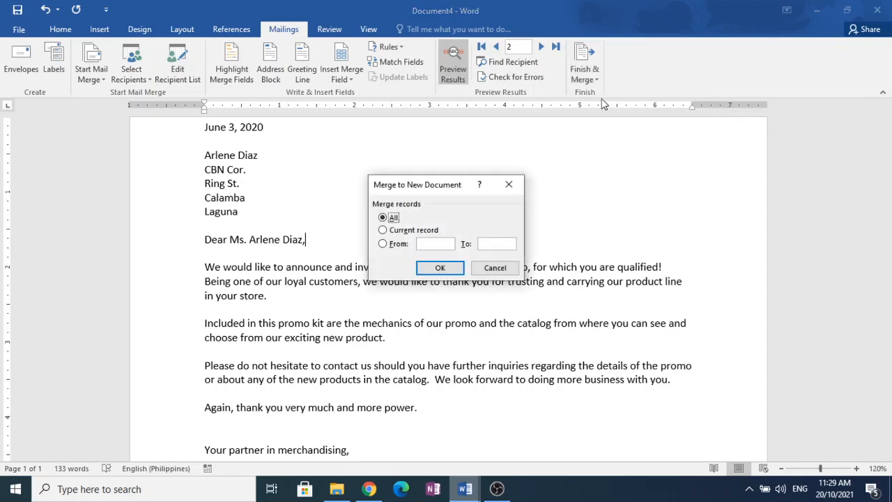
pyautogui.click(448, 272)
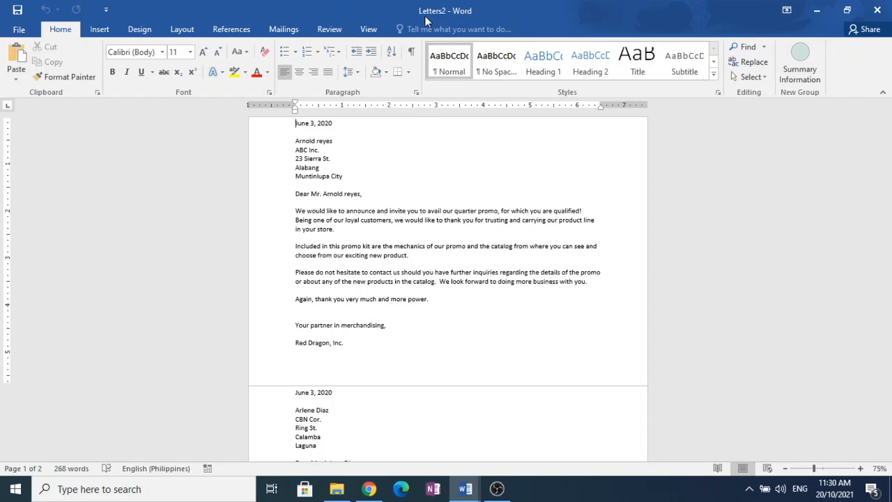
# - Save the merged letters as a Word document named "sample db" in the Documents folder and look through the letters
pyautogui.click(28, 37)
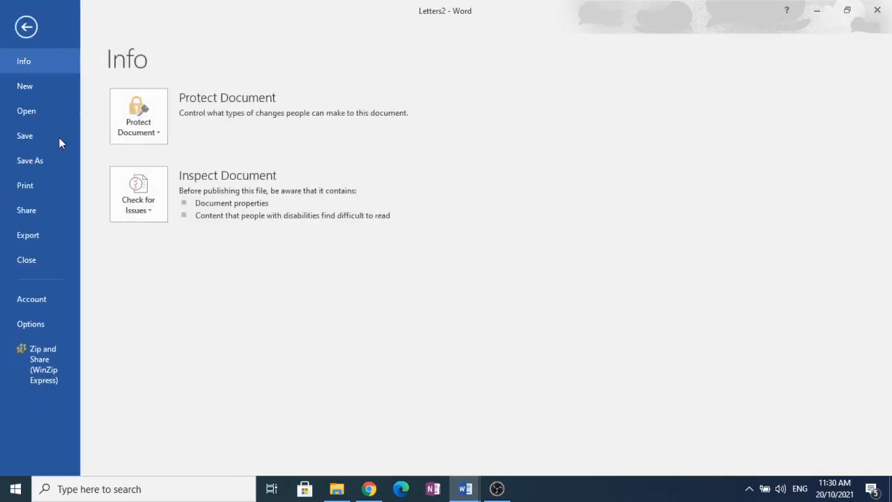
pyautogui.click(61, 160)
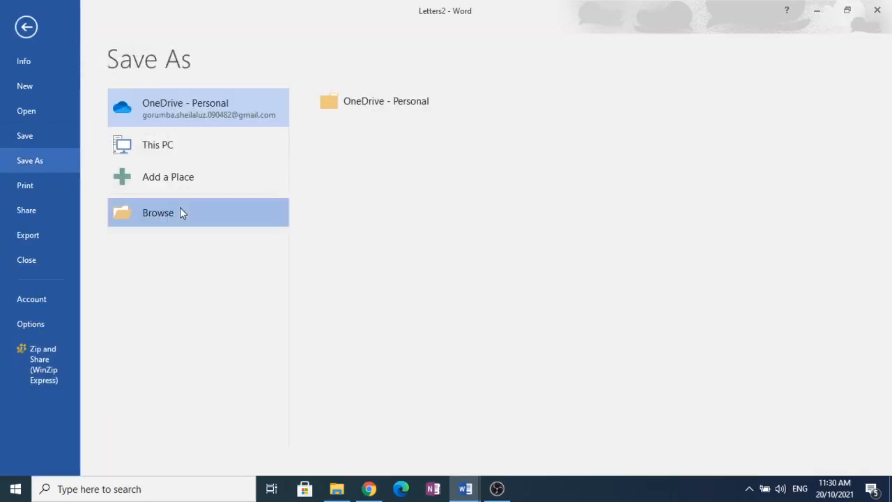
pyautogui.click(179, 211)
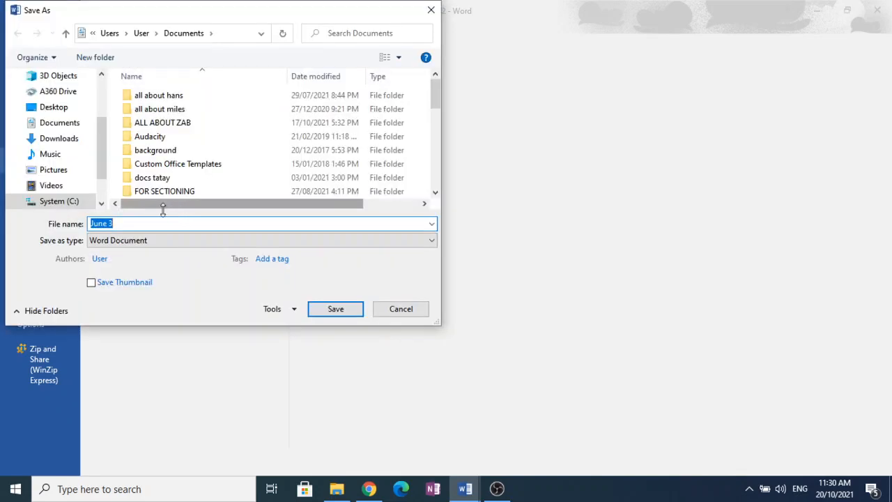
pyautogui.click(69, 127)
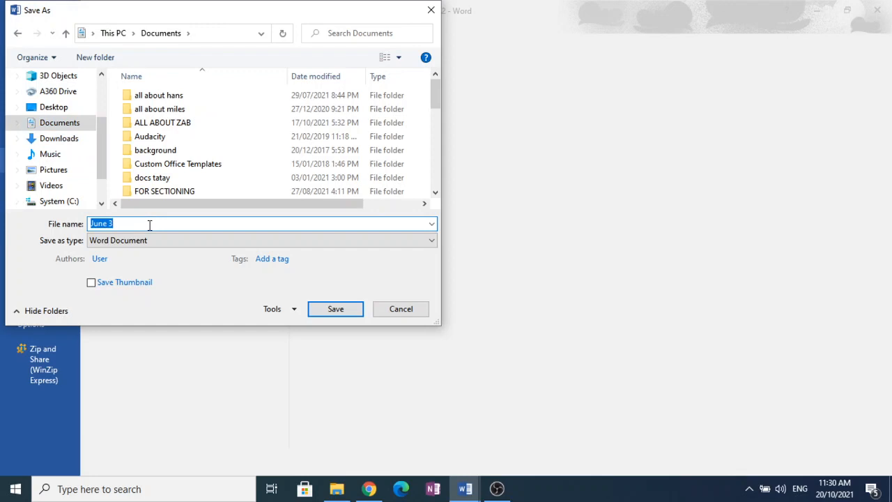
pyautogui.write('sample')
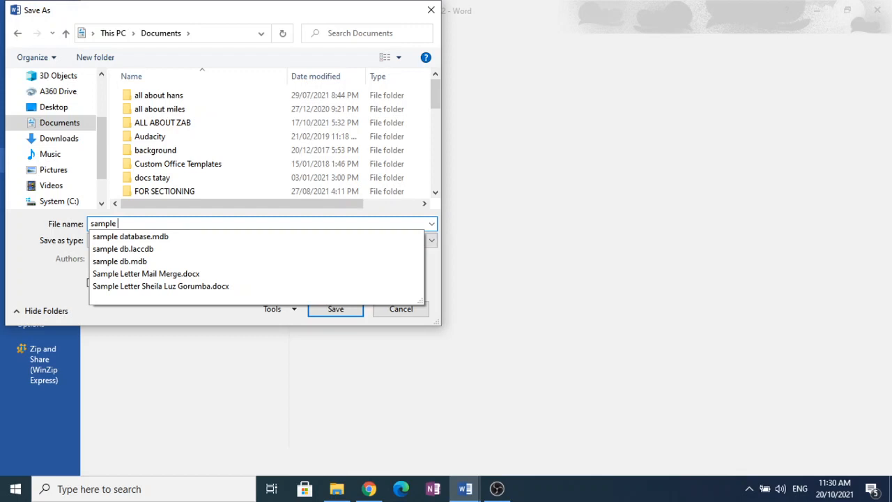
pyautogui.write('db')
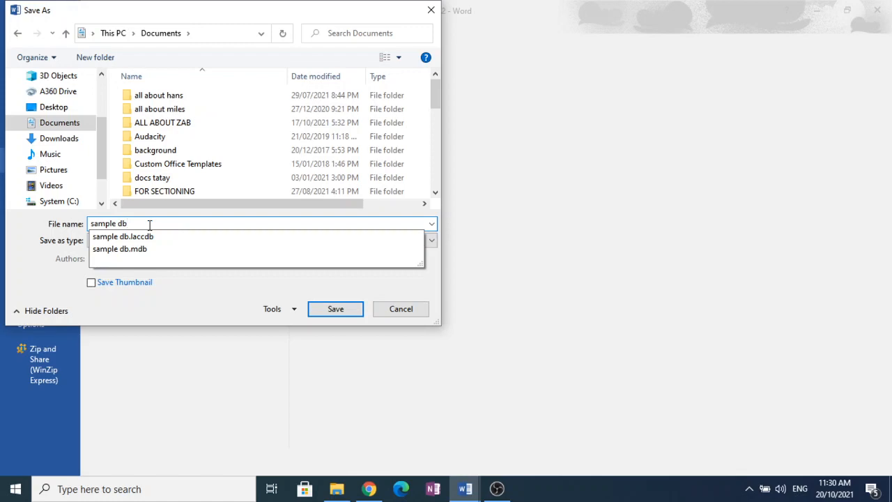
pyautogui.click(336, 306)
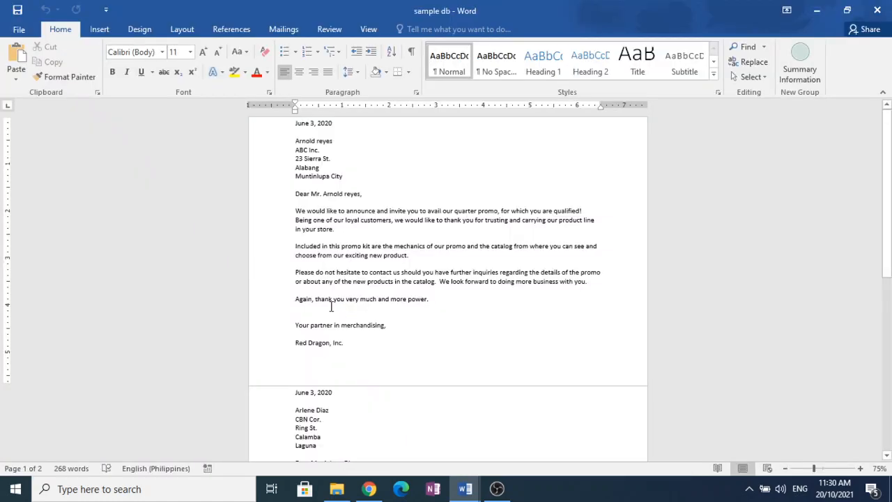
pyautogui.scroll(-10, 473, 312)
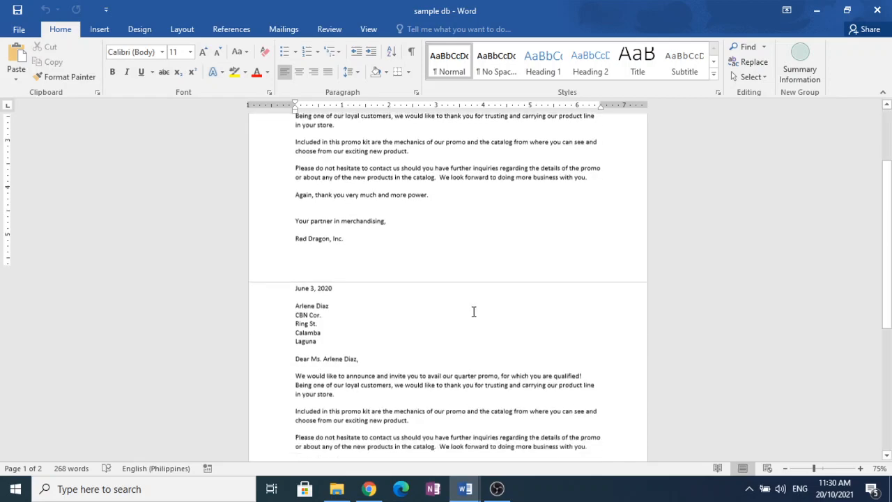
pyautogui.scroll(10, 474, 312)
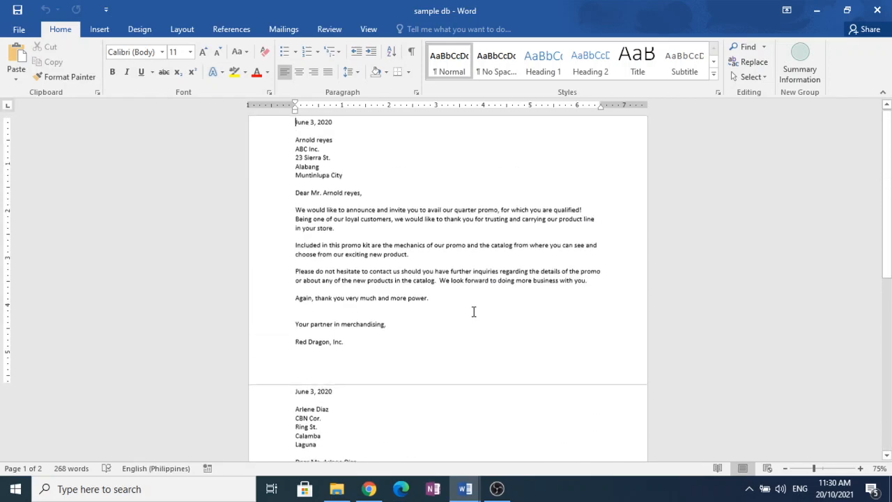